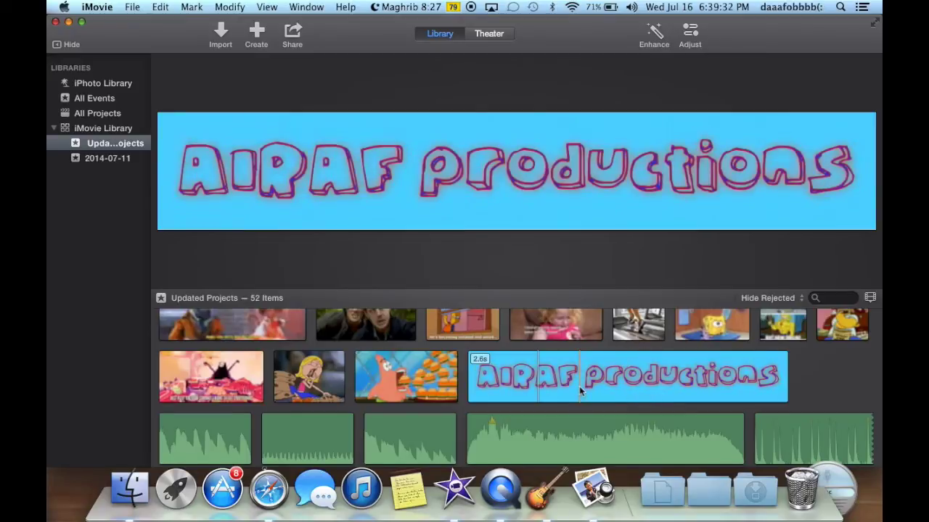
Step: Check the installed iMovie version in About iMovie, then dismiss it
{"action": "mouse_move", "coordinate": [388, 210]}
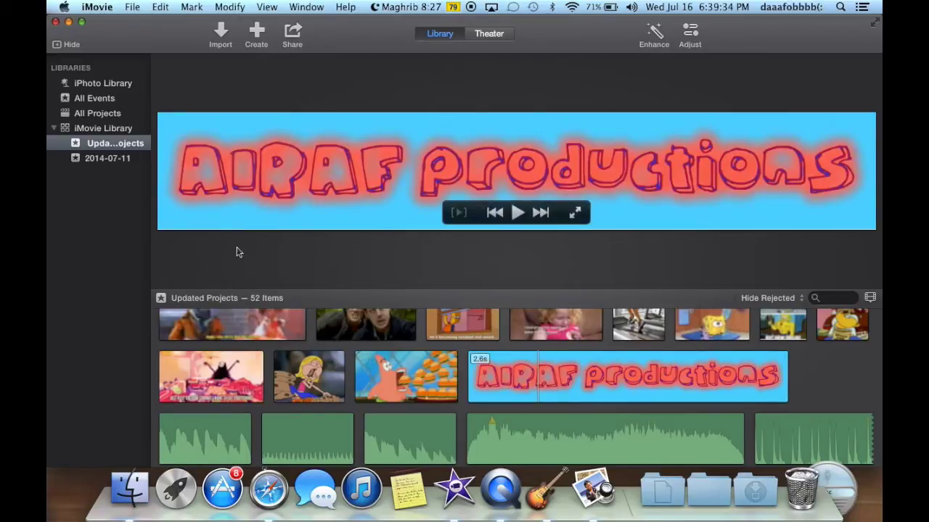
{"action": "left_click", "coordinate": [101, 8]}
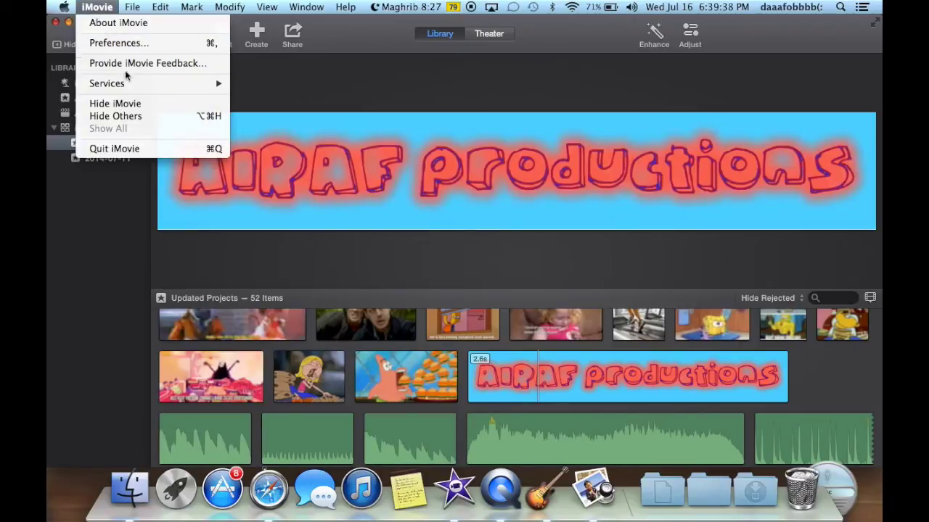
{"action": "left_click", "coordinate": [132, 22]}
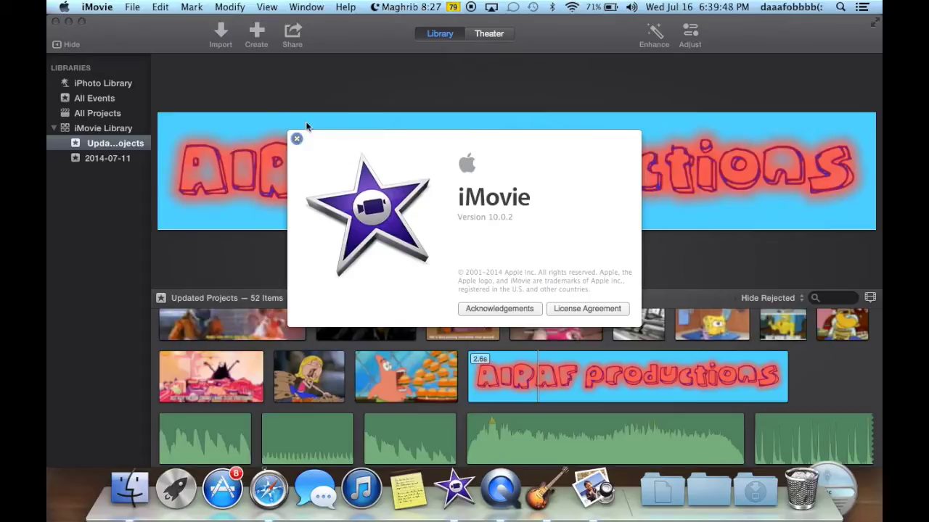
{"action": "left_click", "coordinate": [299, 140]}
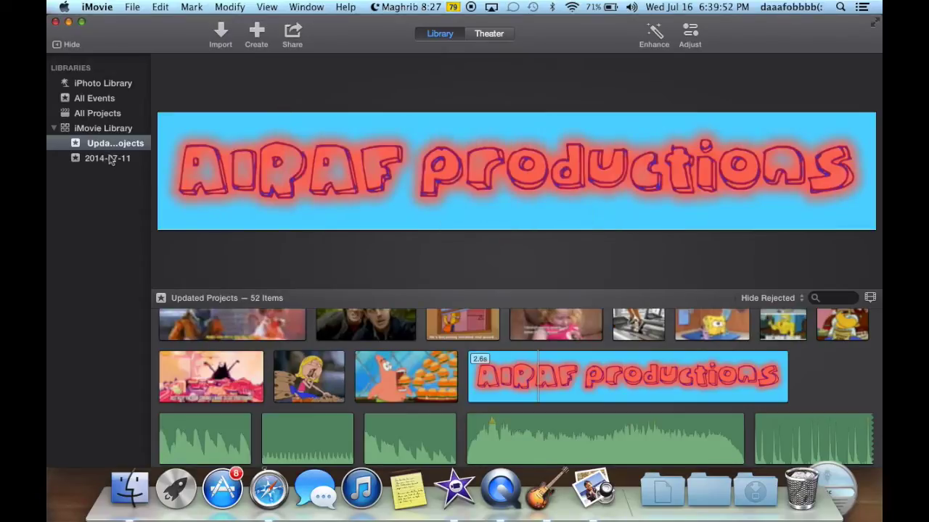
Step: View the Ramadan 1 project in the Theater, return to the Library, and start a new project
{"action": "mouse_move", "coordinate": [624, 87]}
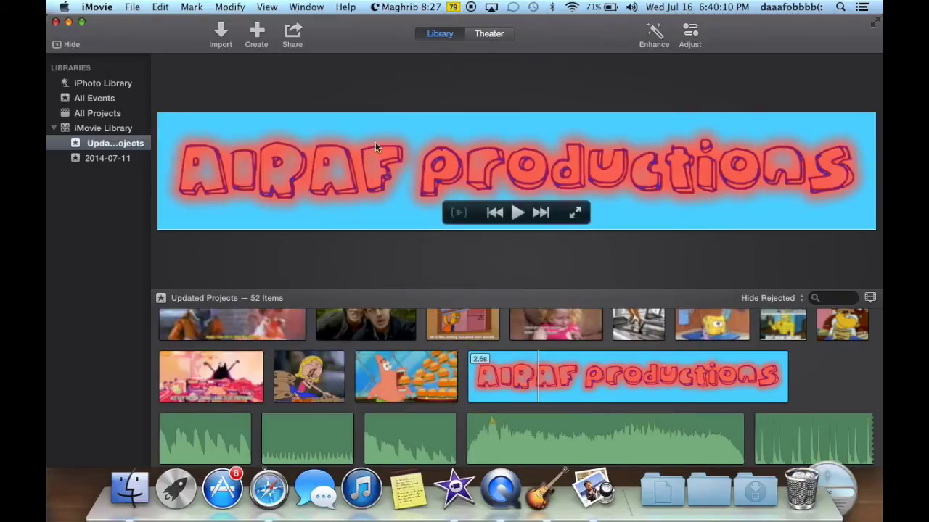
{"action": "left_click", "coordinate": [488, 35]}
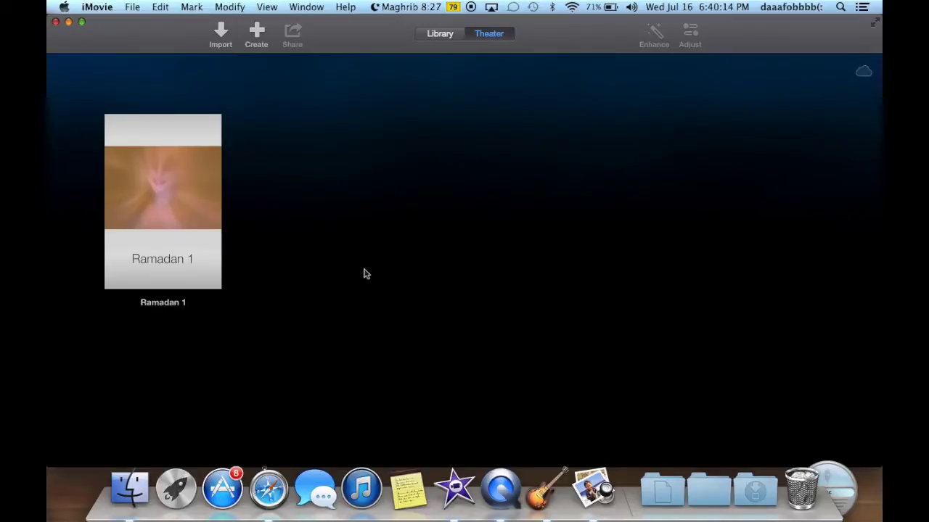
{"action": "left_click", "coordinate": [440, 35]}
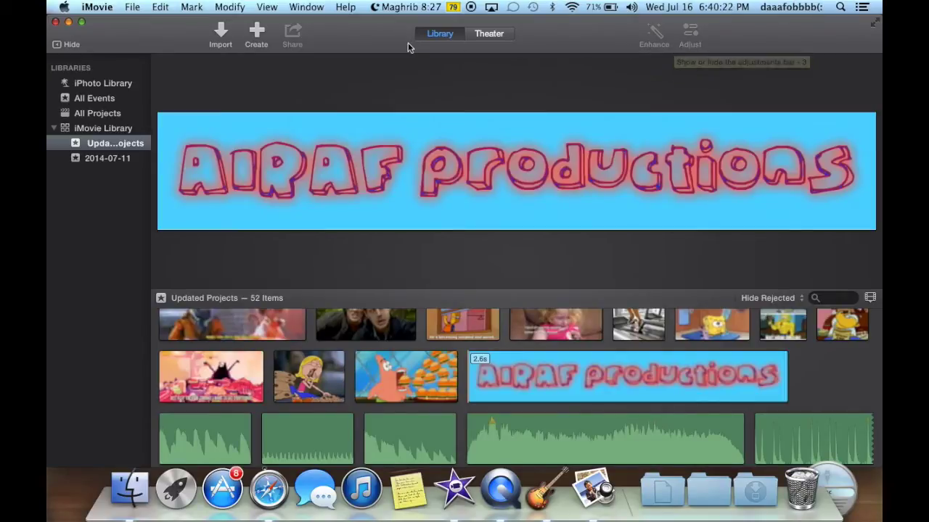
{"action": "left_click", "coordinate": [257, 38]}
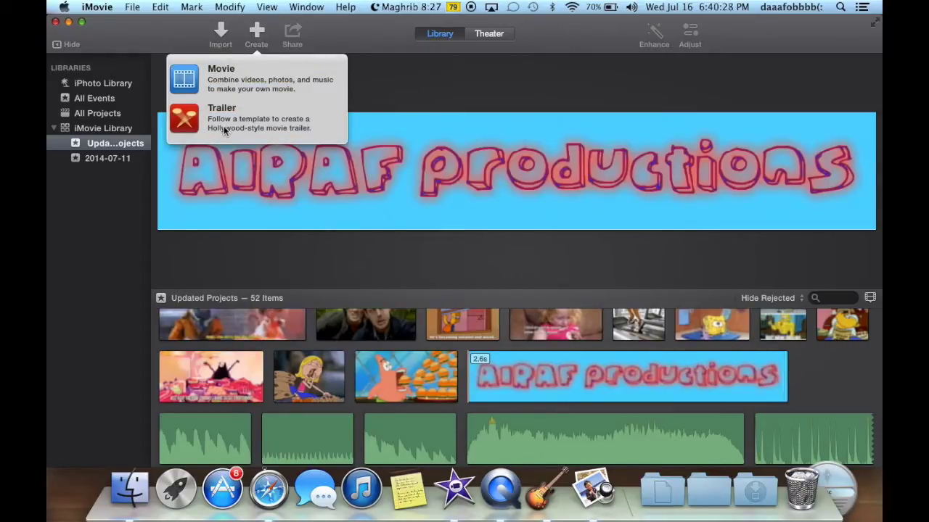
Step: Start a new Movie with No Theme
{"action": "left_click", "coordinate": [217, 81]}
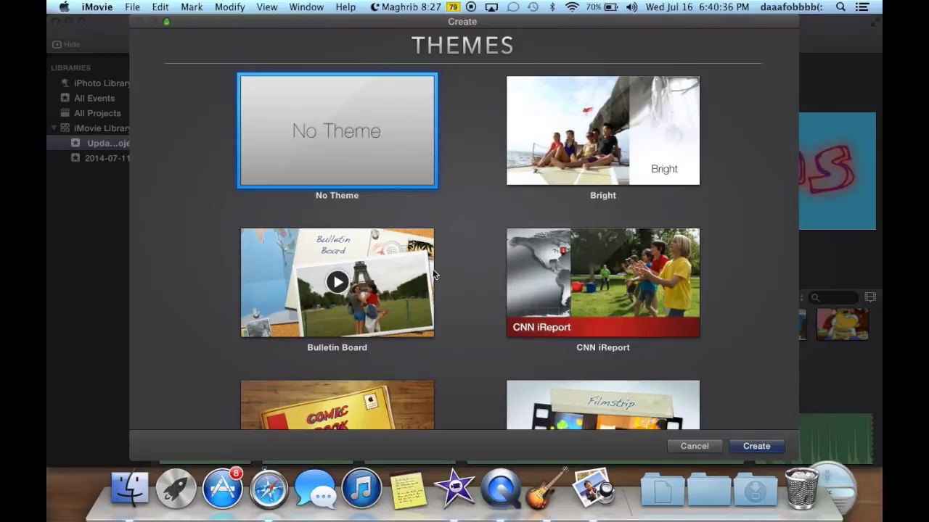
{"action": "scroll", "coordinate": [431, 270], "scroll_direction": "down", "scroll_amount": 5}
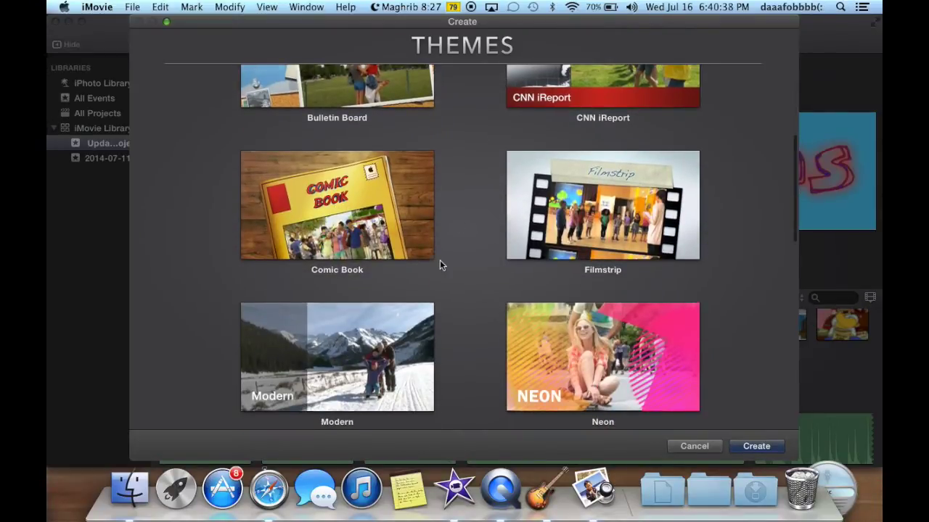
{"action": "scroll", "coordinate": [439, 263], "scroll_direction": "down", "scroll_amount": 12}
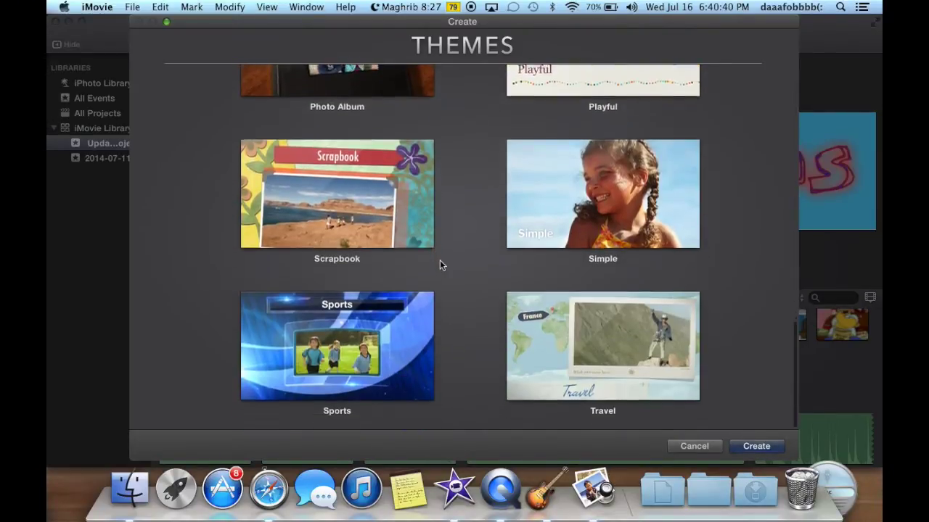
{"action": "scroll", "coordinate": [439, 263], "scroll_direction": "up", "scroll_amount": 15}
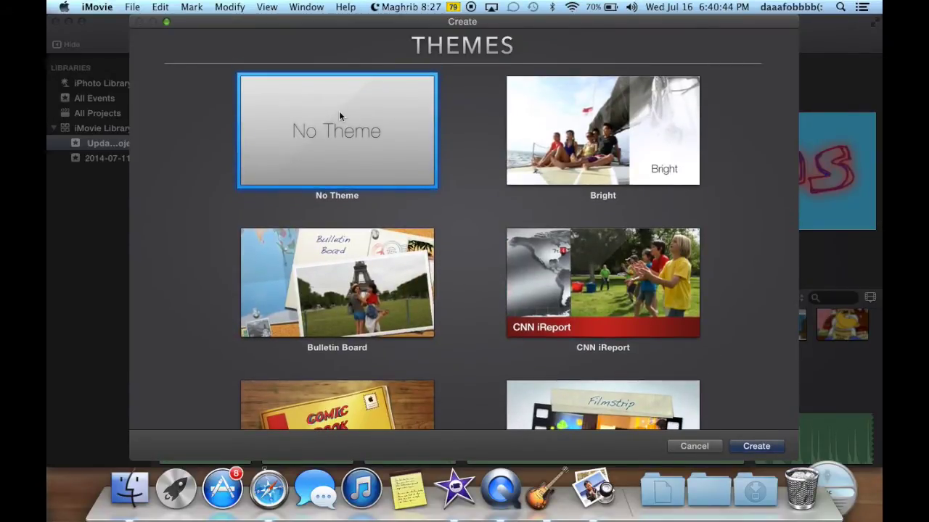
{"action": "double_click", "coordinate": [339, 111]}
Step: Name the project 'things', keep it in the Updated Projects event, and confirm
{"action": "double_click", "coordinate": [434, 50]}
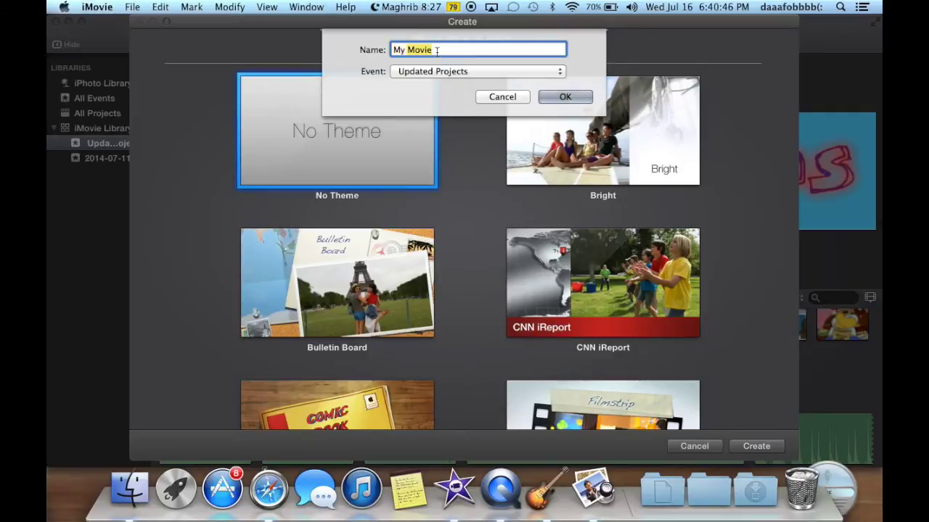
{"action": "triple_click", "coordinate": [436, 50]}
{"action": "type", "text": "thing"}
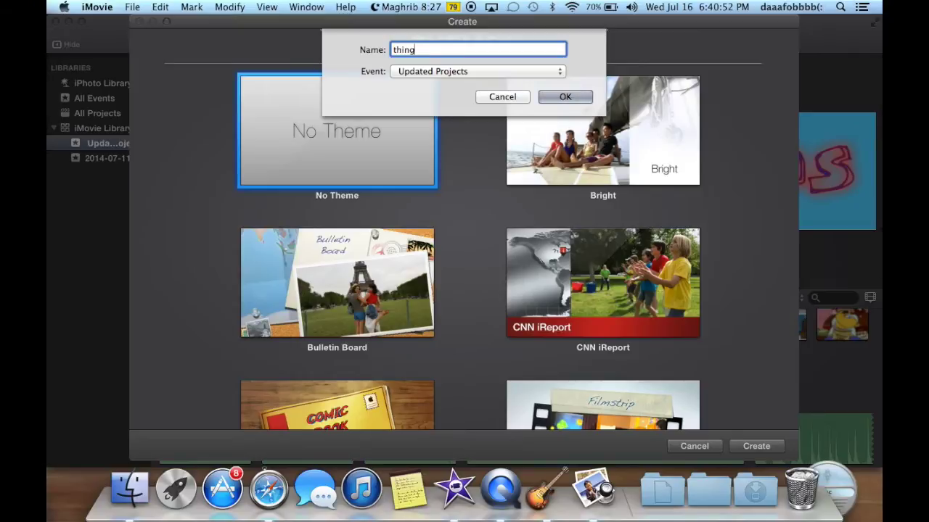
{"action": "type", "text": "s"}
{"action": "left_click", "coordinate": [461, 73]}
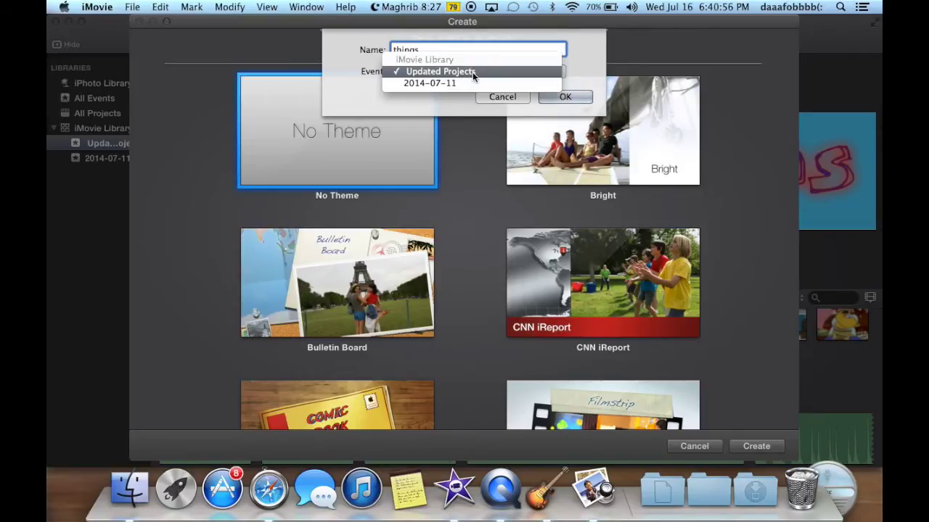
{"action": "left_click", "coordinate": [472, 71]}
{"action": "left_click", "coordinate": [560, 96]}
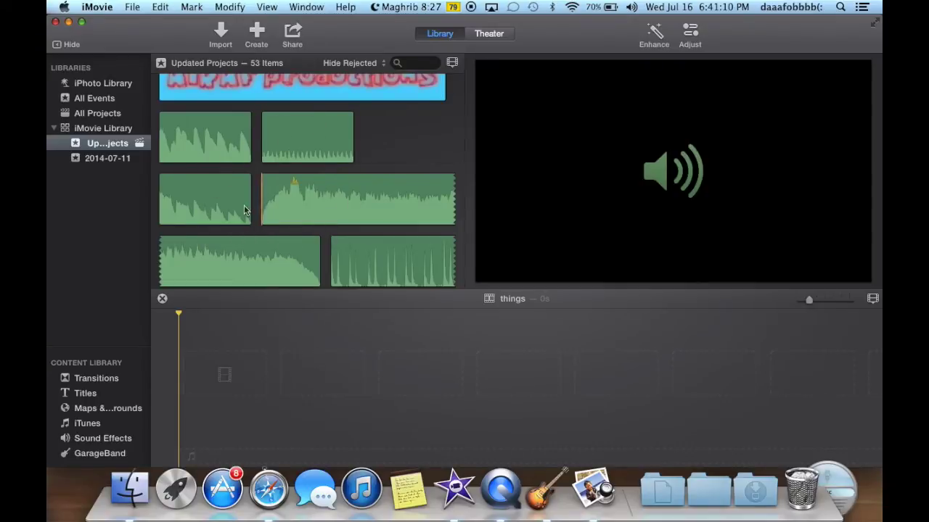
Step: Scroll through the Updated Projects clips above the empty 'things' timeline
{"action": "scroll", "coordinate": [383, 139], "scroll_direction": "up", "scroll_amount": 8}
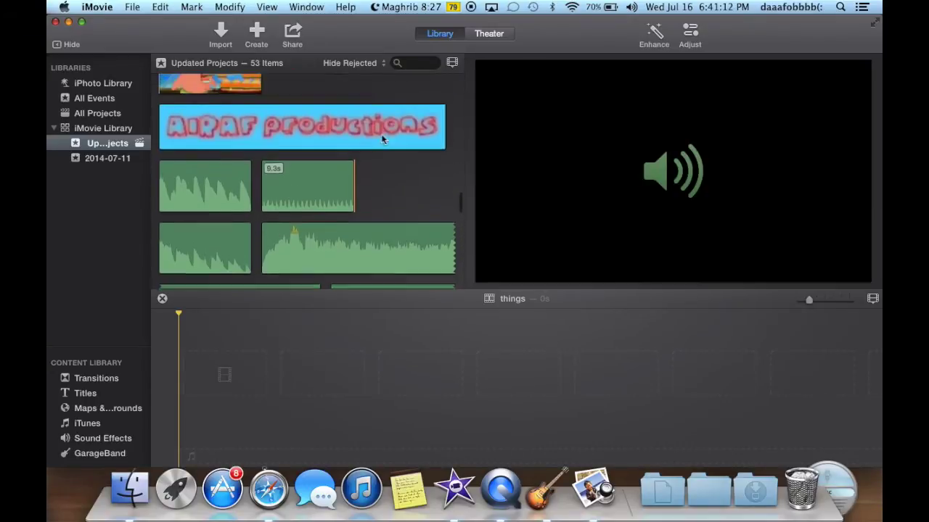
{"action": "scroll", "coordinate": [383, 139], "scroll_direction": "up", "scroll_amount": 5}
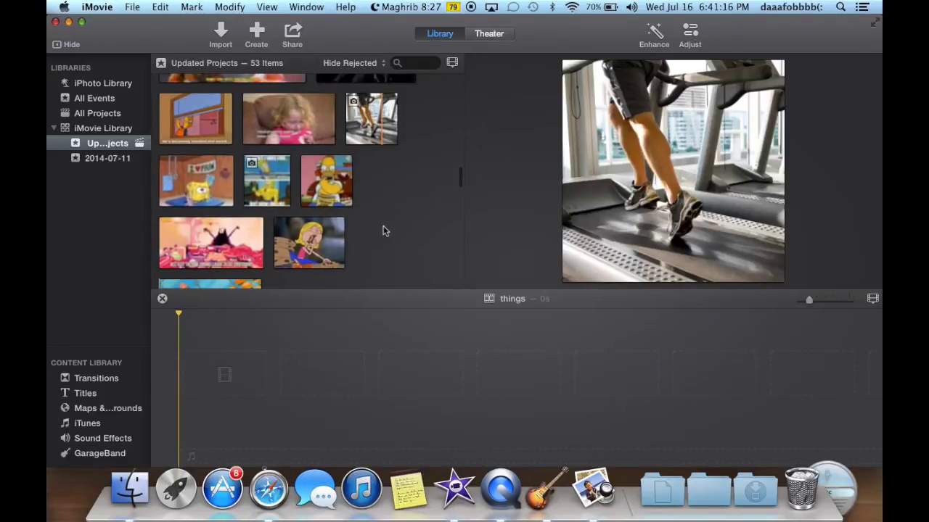
{"action": "scroll", "coordinate": [382, 229], "scroll_direction": "down", "scroll_amount": 5}
{"action": "scroll", "coordinate": [383, 231], "scroll_direction": "down", "scroll_amount": 4}
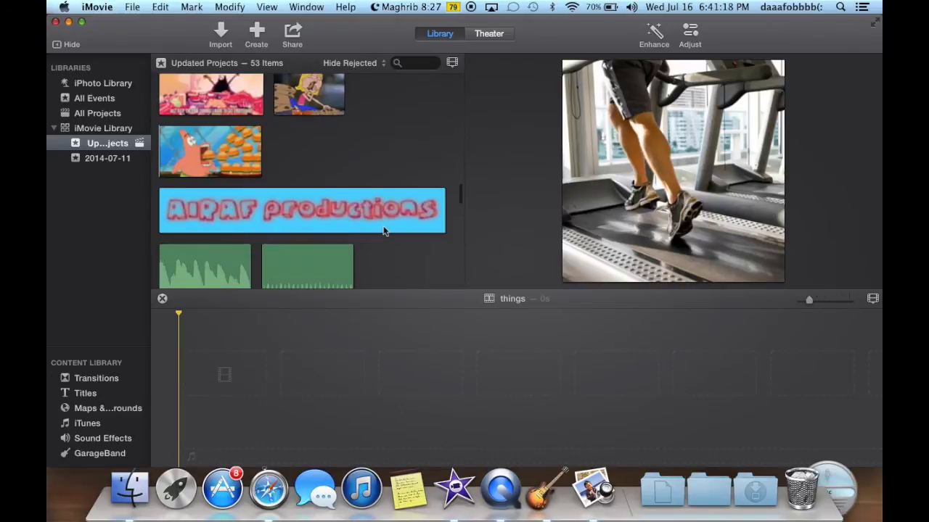
{"action": "scroll", "coordinate": [383, 226], "scroll_direction": "down", "scroll_amount": 1}
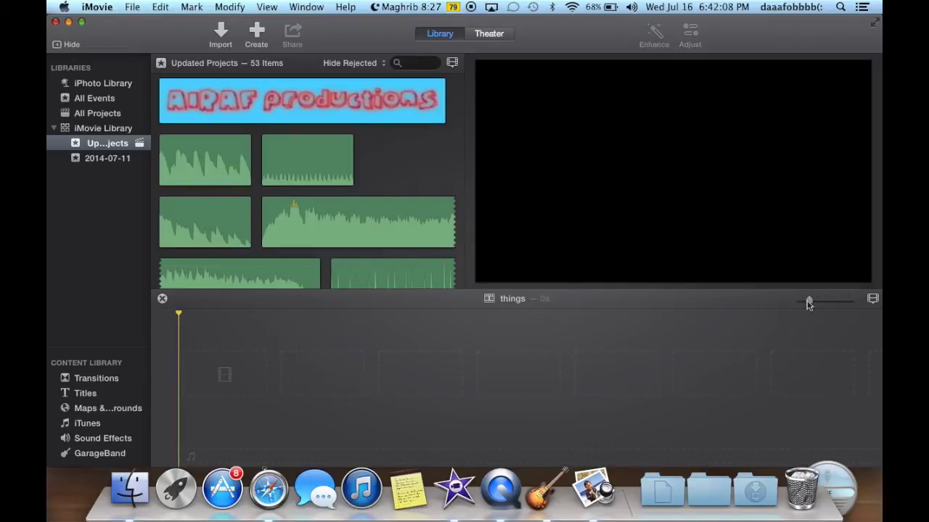
Step: Drag the timeline zoom slider fully right to zoom the 'things' timeline in to the maximum
{"action": "left_click_drag", "start_coordinate": [810, 302], "coordinate": [854, 303]}
Step: Browse the Maps & Backgrounds collection and preview the red Curtain background
{"action": "left_click", "coordinate": [121, 411]}
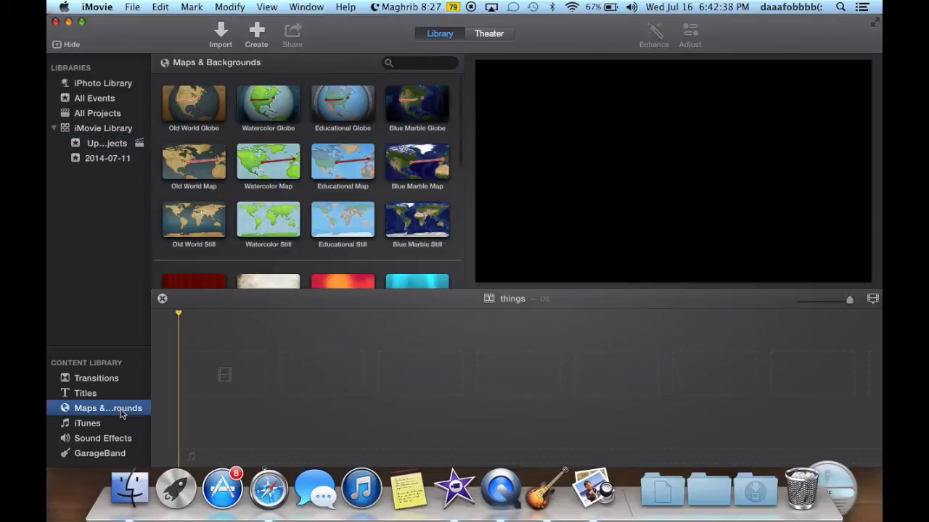
{"action": "left_click", "coordinate": [203, 248]}
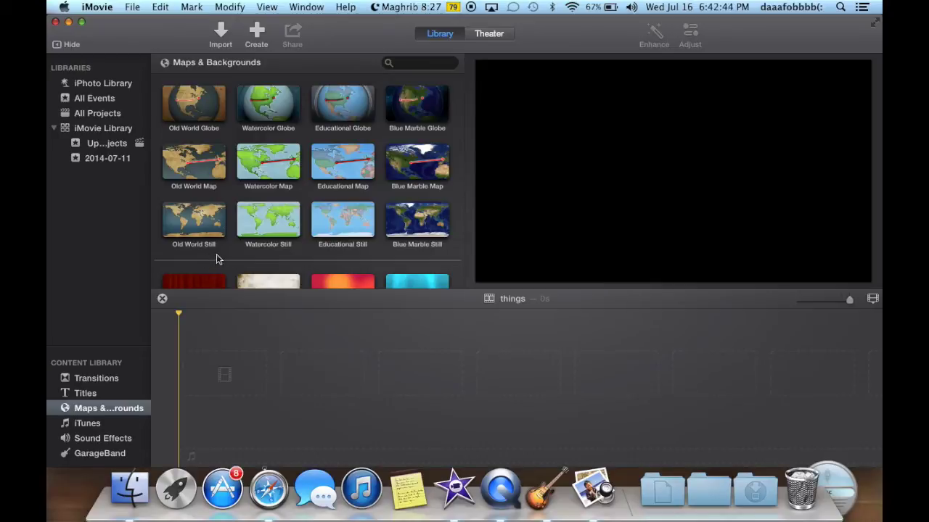
{"action": "scroll", "coordinate": [216, 258], "scroll_direction": "down", "scroll_amount": 3}
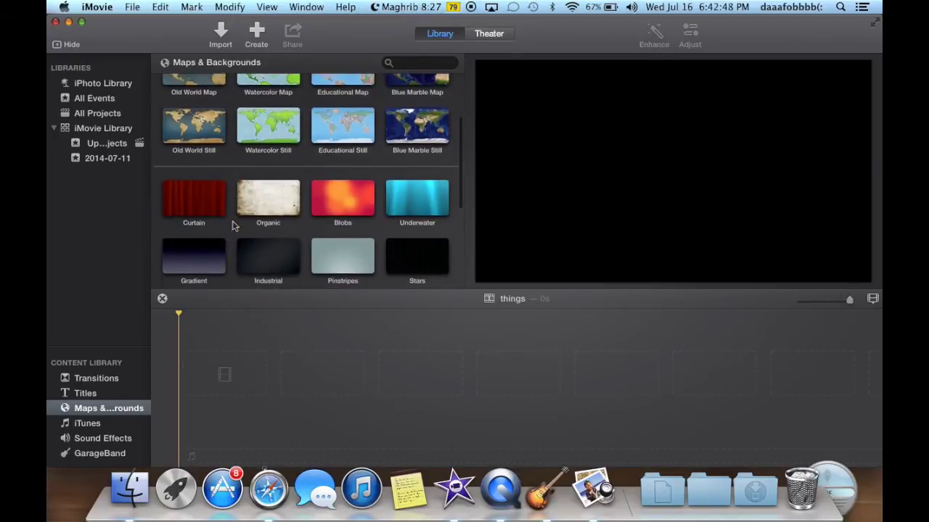
{"action": "scroll", "coordinate": [227, 221], "scroll_direction": "up", "scroll_amount": 3}
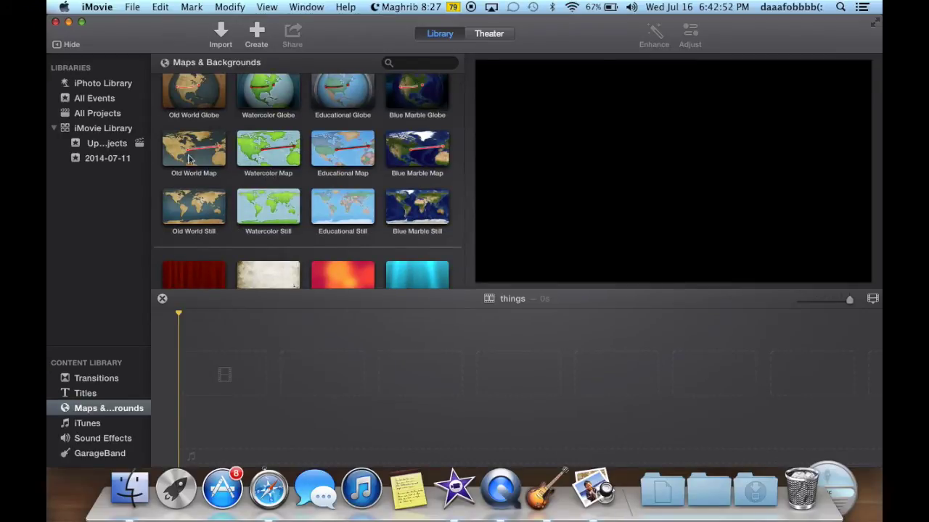
{"action": "scroll", "coordinate": [222, 251], "scroll_direction": "down", "scroll_amount": 3}
{"action": "scroll", "coordinate": [222, 251], "scroll_direction": "down", "scroll_amount": 1}
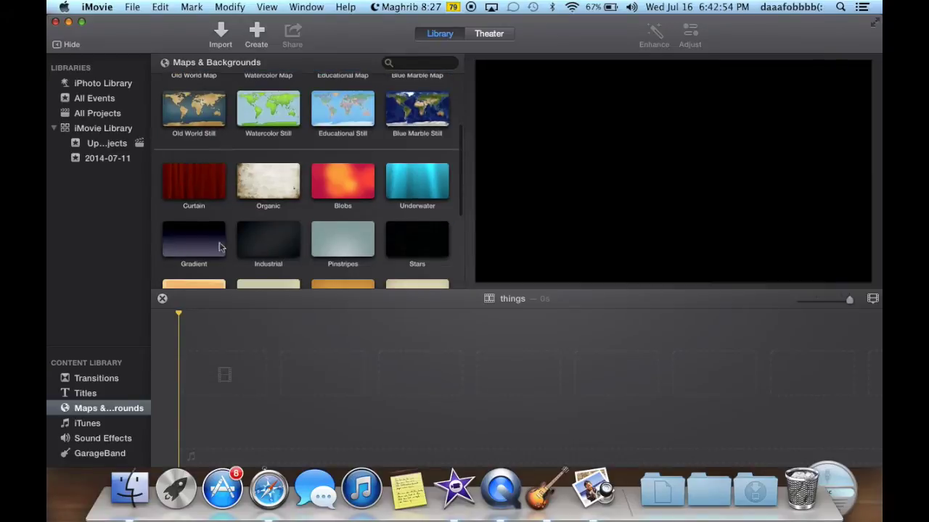
{"action": "left_click", "coordinate": [200, 195]}
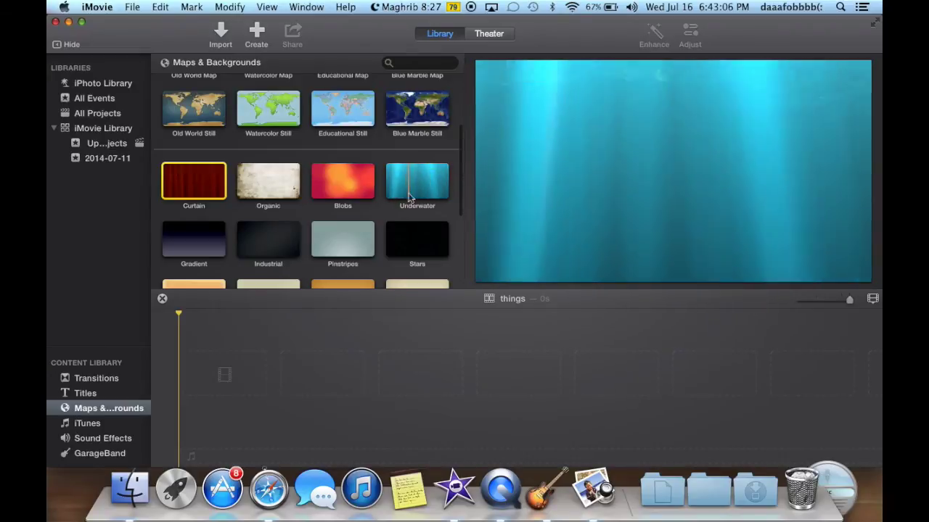
Step: Preview Silk-Orange and add it to the empty timeline as a 4.0-second clip
{"action": "scroll", "coordinate": [344, 239], "scroll_direction": "down", "scroll_amount": 3}
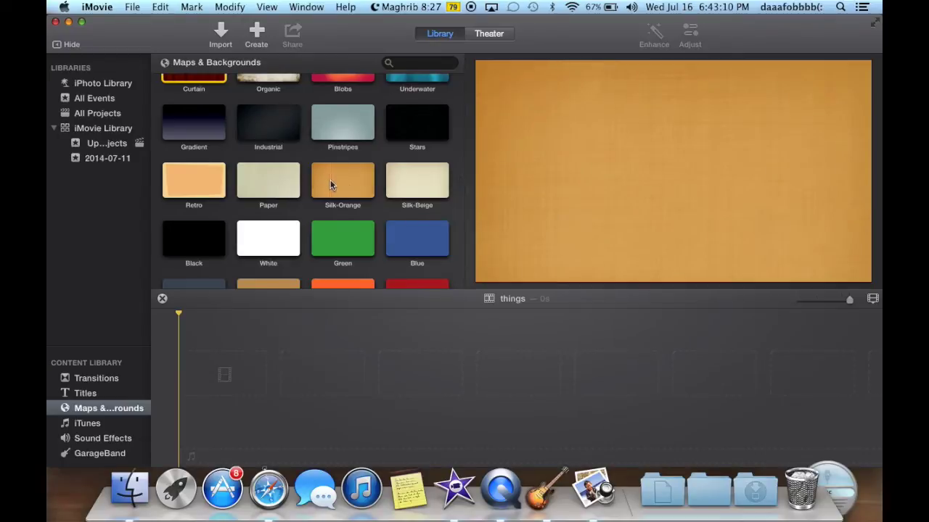
{"action": "left_click", "coordinate": [335, 178]}
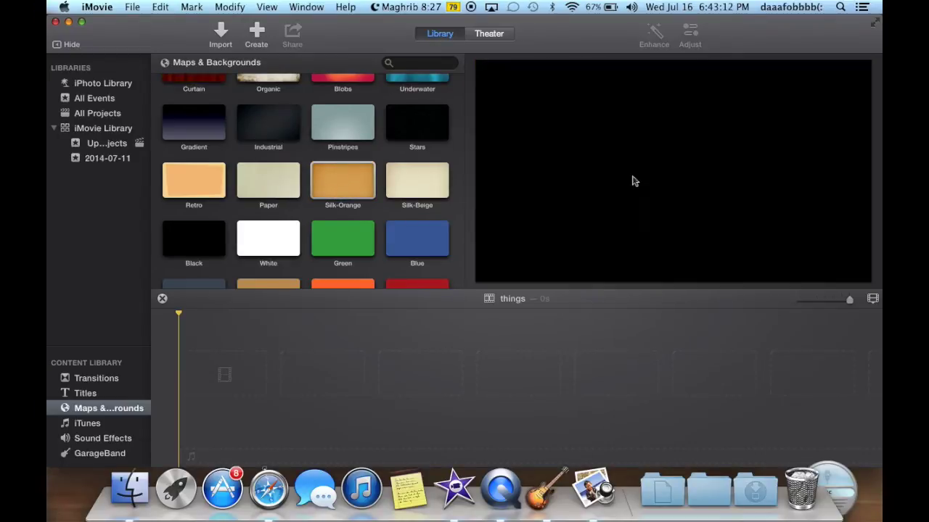
{"action": "left_click", "coordinate": [317, 188]}
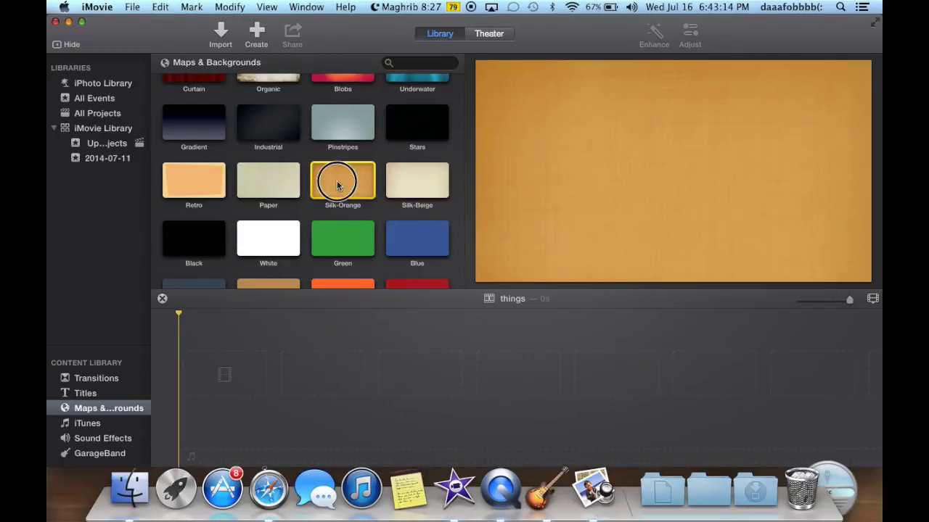
{"action": "left_click_drag", "start_coordinate": [337, 185], "coordinate": [193, 388]}
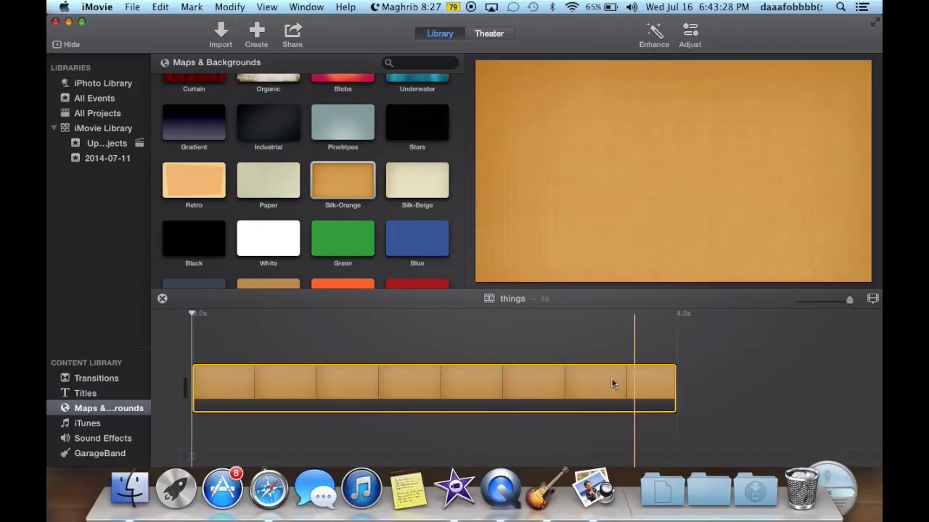
Step: Trim the Silk-Orange clip from 4.0 to about 3 seconds, then show the Titles browser
{"action": "left_click_drag", "start_coordinate": [673, 382], "coordinate": [556, 390]}
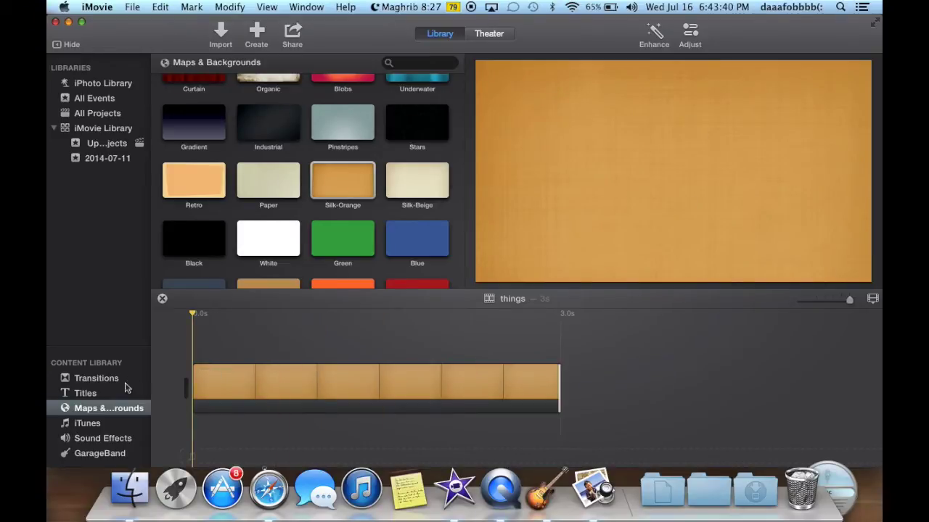
{"action": "left_click", "coordinate": [85, 394]}
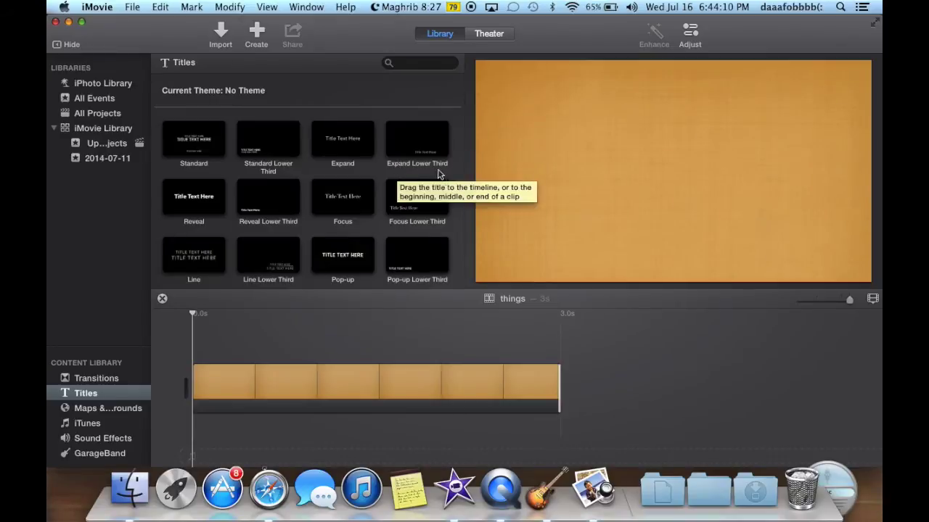
{"action": "scroll", "coordinate": [377, 203], "scroll_direction": "down", "scroll_amount": 2}
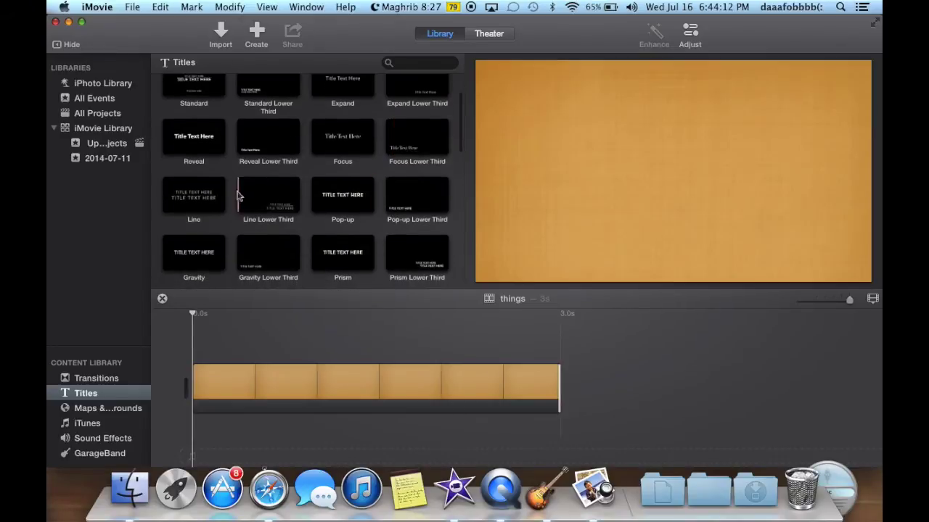
{"action": "scroll", "coordinate": [266, 221], "scroll_direction": "down", "scroll_amount": 5}
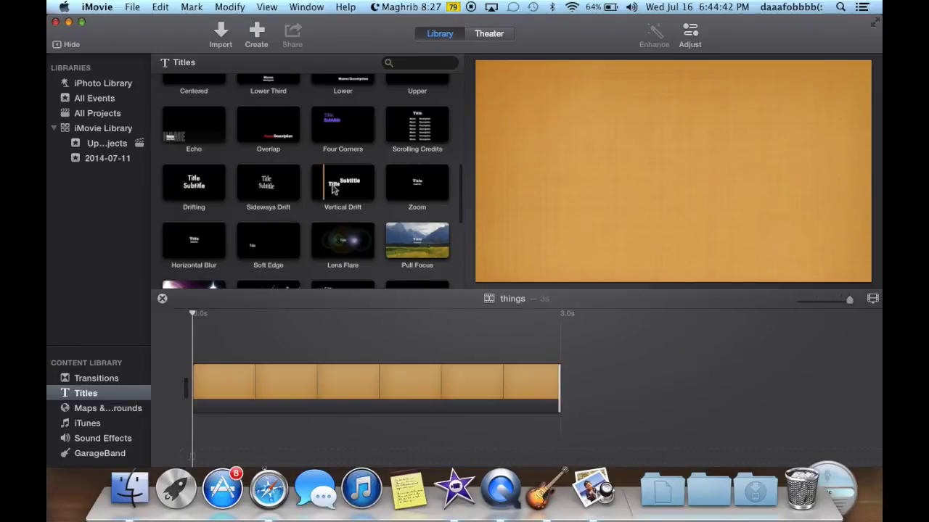
{"action": "scroll", "coordinate": [323, 158], "scroll_direction": "down", "scroll_amount": 3}
{"action": "scroll", "coordinate": [315, 156], "scroll_direction": "up", "scroll_amount": 2}
{"action": "scroll", "coordinate": [314, 156], "scroll_direction": "up", "scroll_amount": 5}
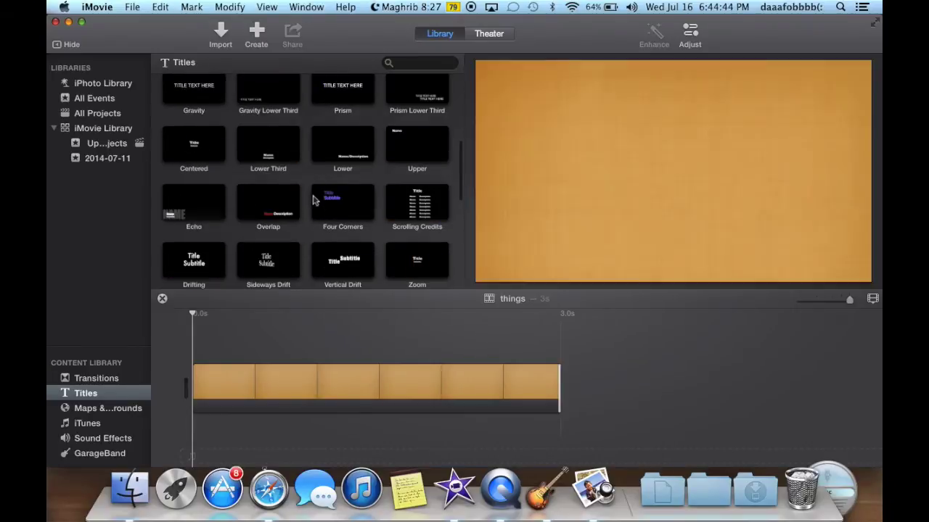
{"action": "scroll", "coordinate": [308, 193], "scroll_direction": "down", "scroll_amount": 4}
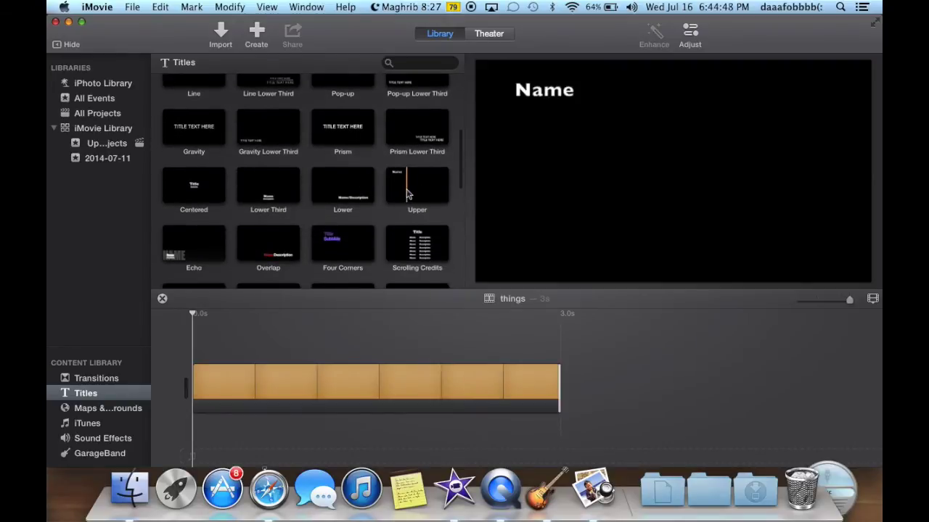
Step: Place the Upper title over the orange clip and trim it from 4.0 to 3.0 seconds
{"action": "left_click", "coordinate": [406, 192]}
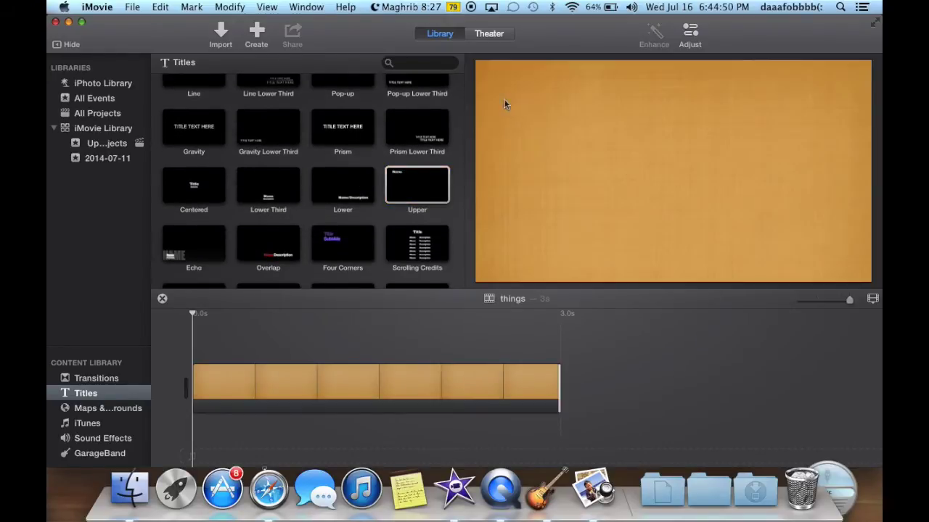
{"action": "left_click", "coordinate": [400, 181]}
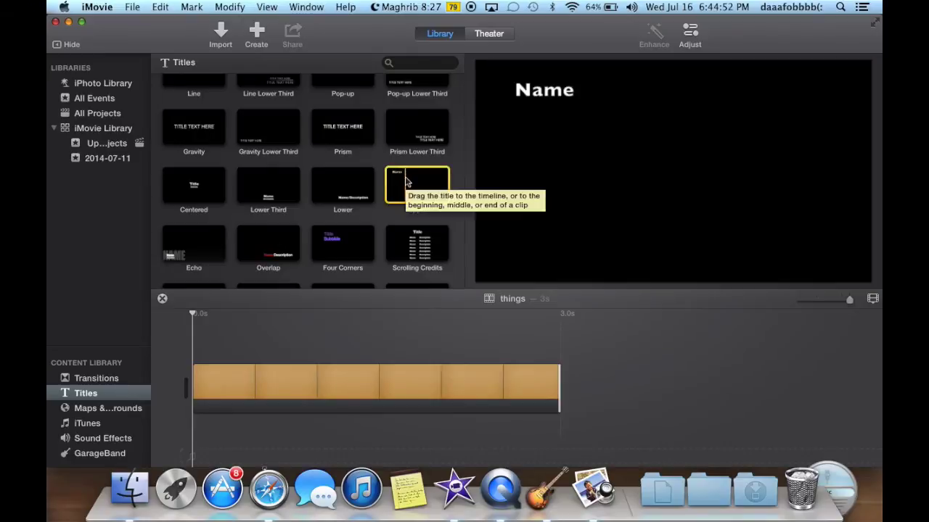
{"action": "left_click_drag", "start_coordinate": [419, 180], "coordinate": [197, 353]}
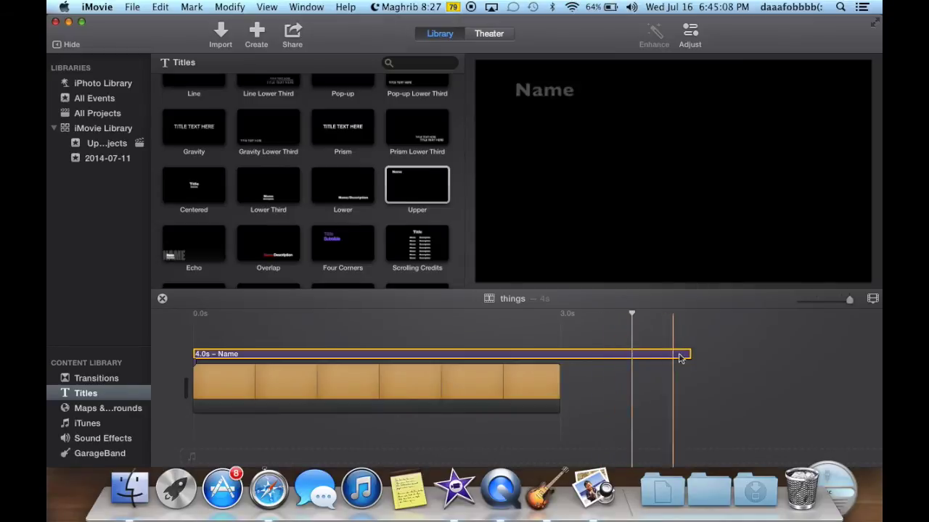
{"action": "left_click_drag", "start_coordinate": [690, 354], "coordinate": [560, 354]}
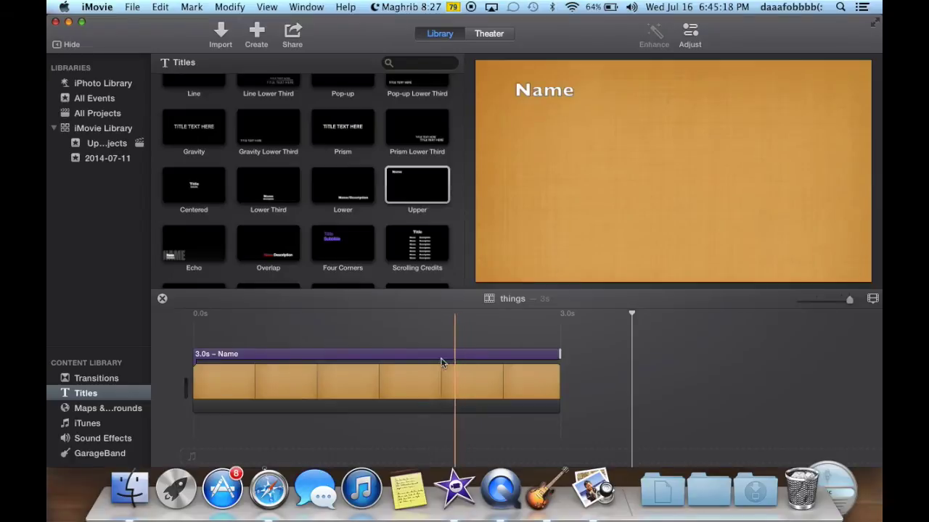
{"action": "left_click", "coordinate": [234, 356]}
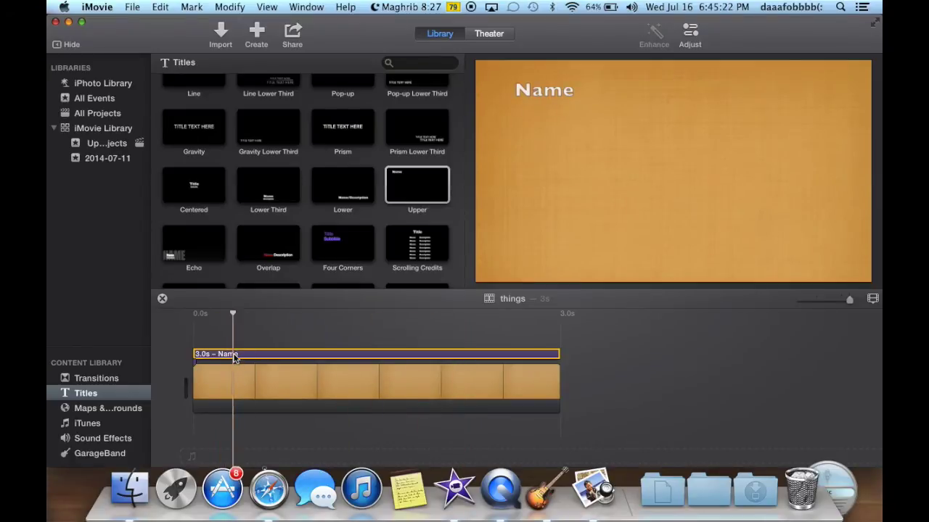
Step: Replace the title's 'Name' placeholder with 'Subscribe to AIRAF Productions!' and select the line
{"action": "double_click", "coordinate": [245, 357]}
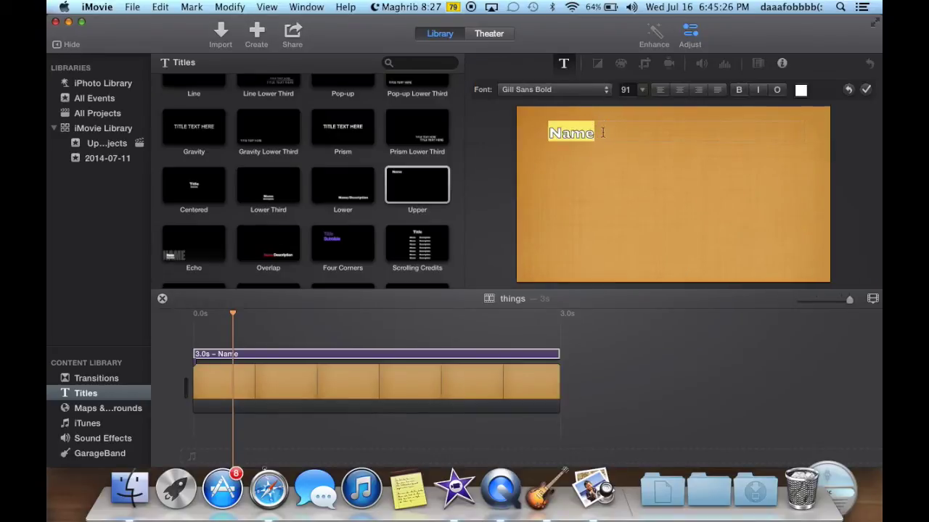
{"action": "type", "text": "S"}
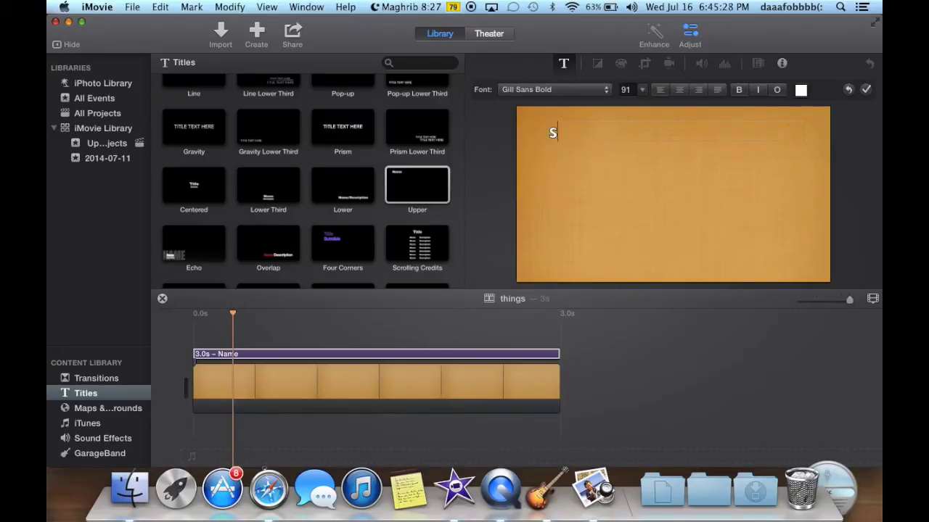
{"action": "type", "text": "ubscribe to"}
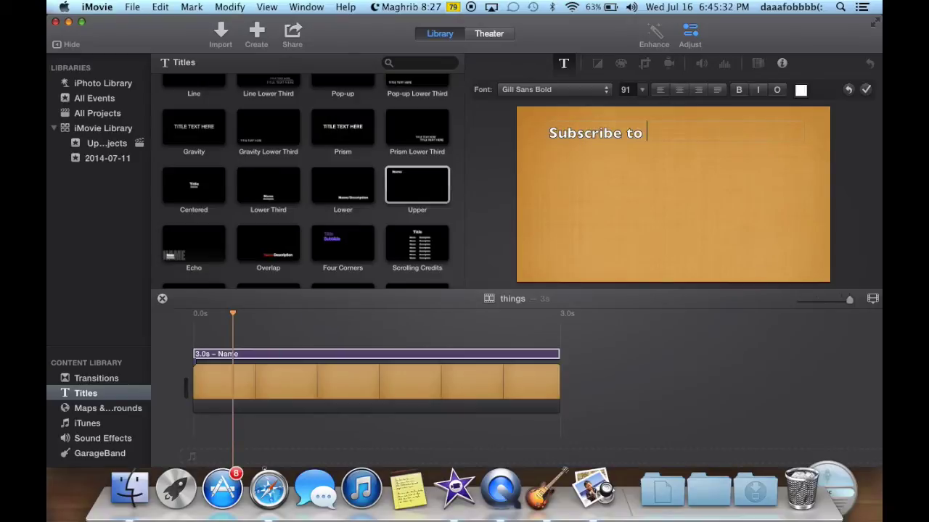
{"action": "type", "text": " AIRAF Pro"}
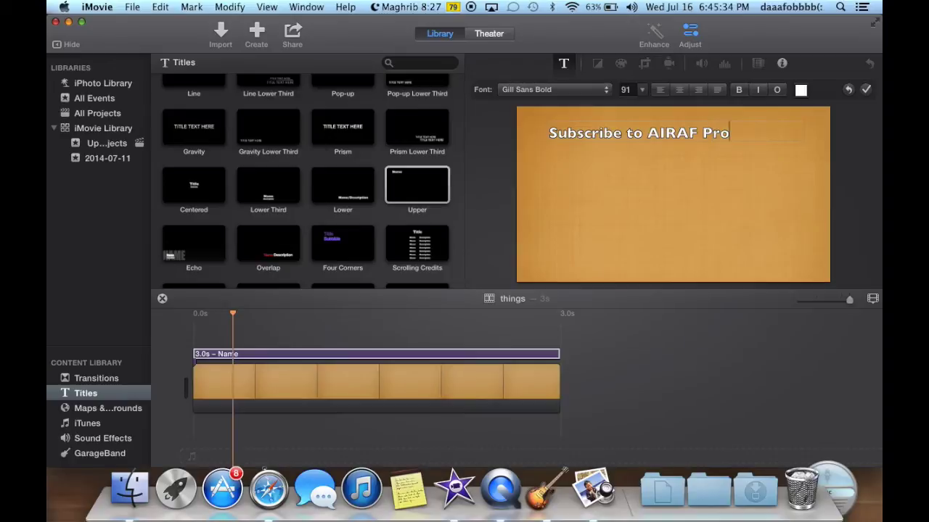
{"action": "type", "text": "ductions!"}
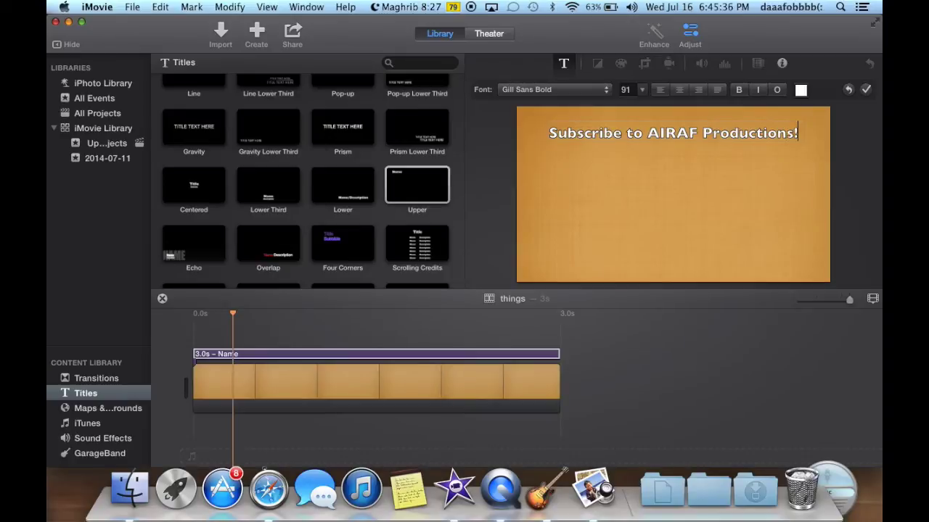
{"action": "triple_click", "coordinate": [634, 133]}
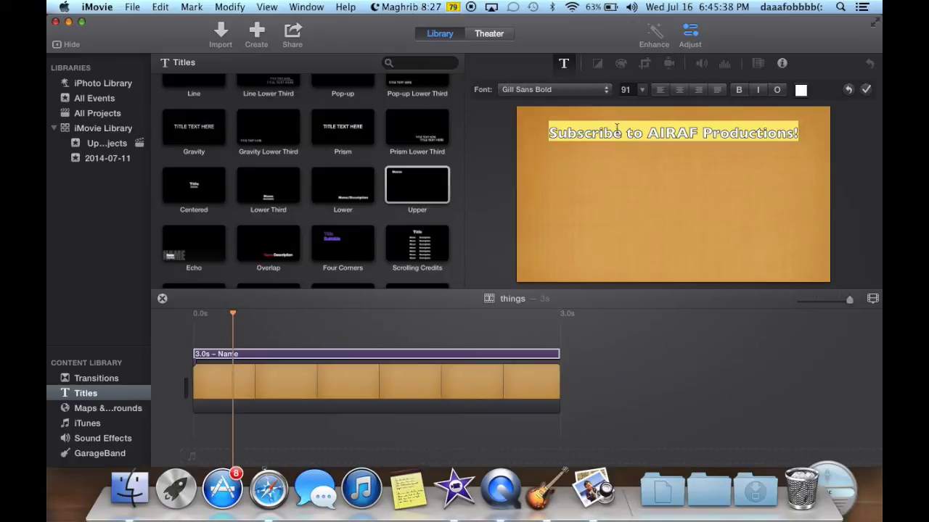
Step: Set the title text to Helvetica Neue, size 146, centre-aligned
{"action": "left_click", "coordinate": [584, 90]}
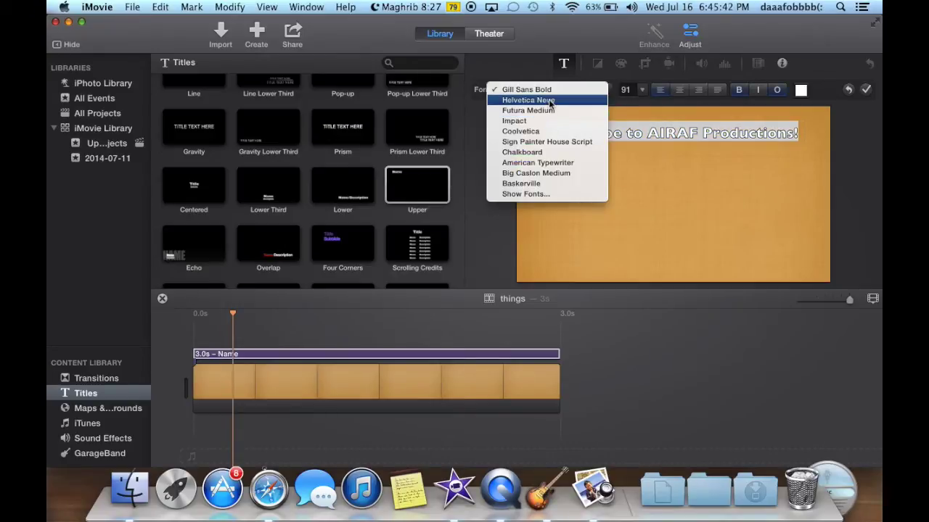
{"action": "left_click", "coordinate": [549, 101]}
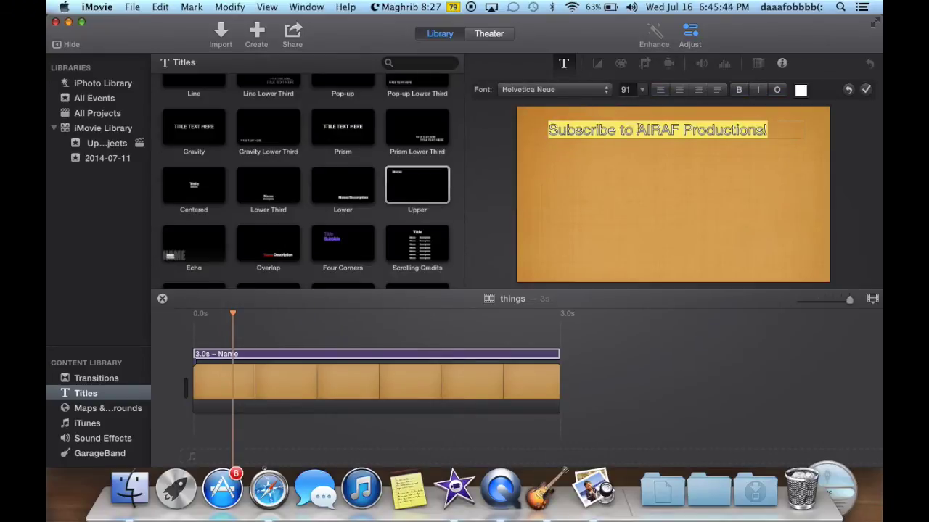
{"action": "left_click", "coordinate": [643, 90]}
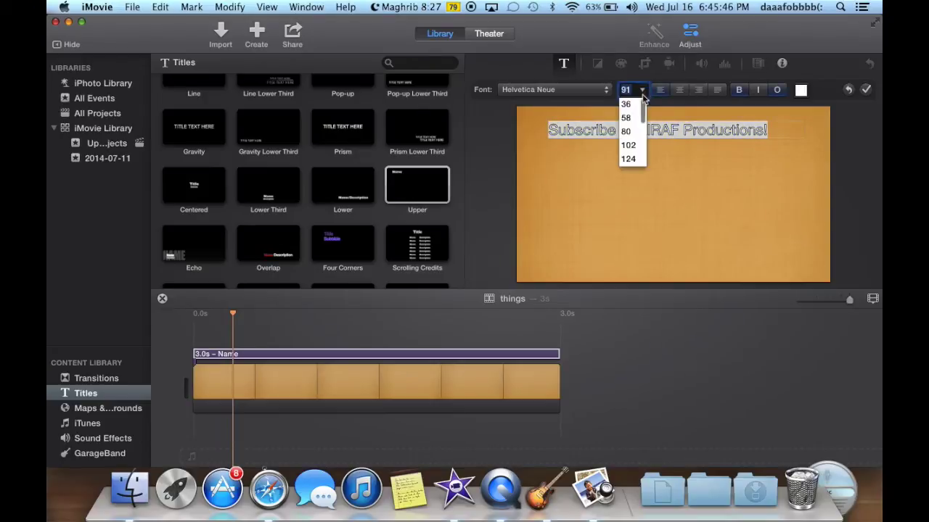
{"action": "scroll", "coordinate": [629, 149], "scroll_direction": "down", "scroll_amount": 3}
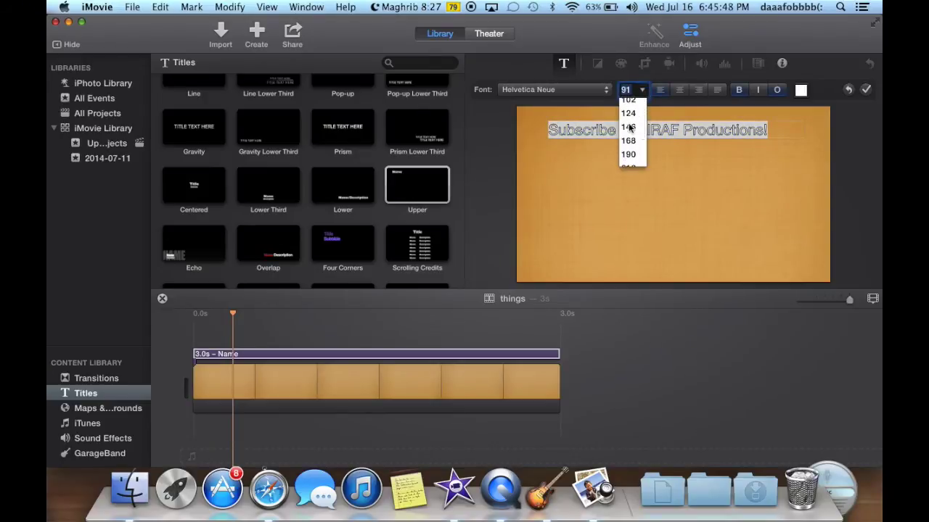
{"action": "left_click", "coordinate": [628, 127]}
{"action": "left_click", "coordinate": [678, 91]}
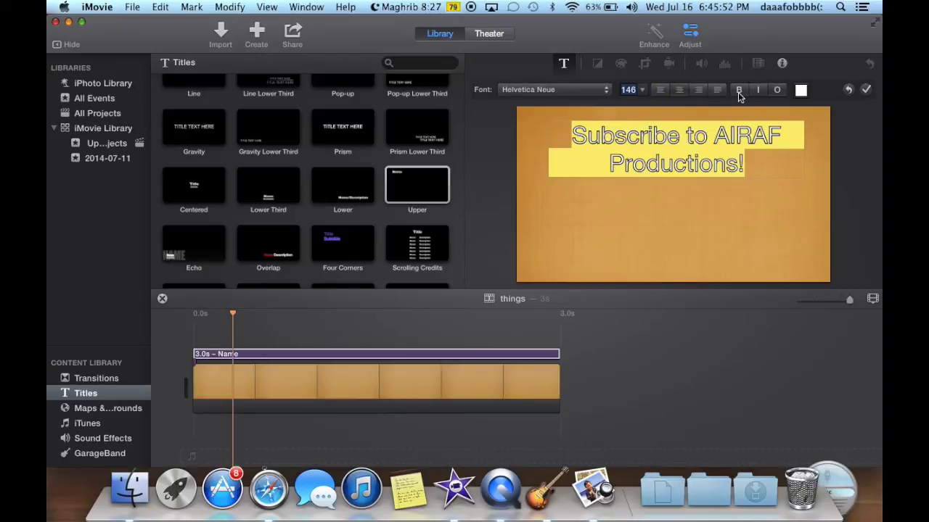
Step: Toggle italic and outline off and back, ending with no italic, outline on, text reselected
{"action": "left_click", "coordinate": [758, 91]}
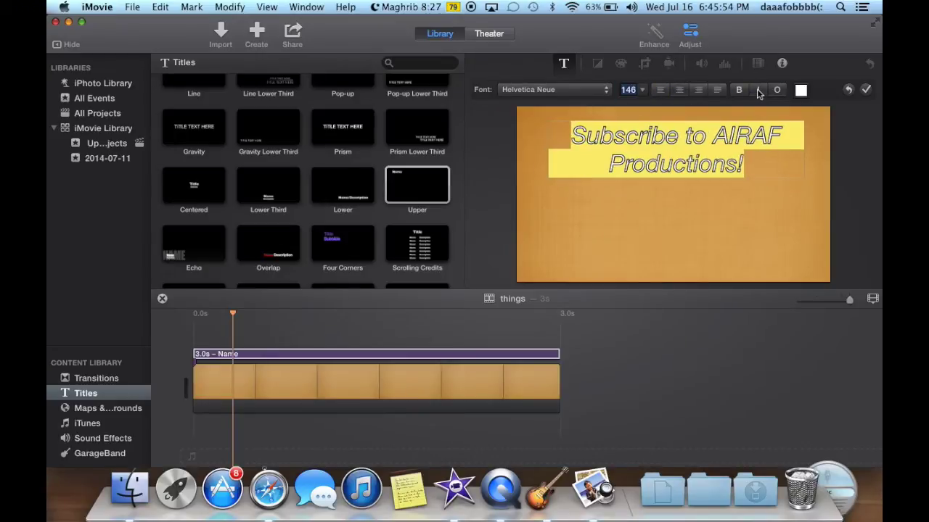
{"action": "left_click", "coordinate": [758, 92]}
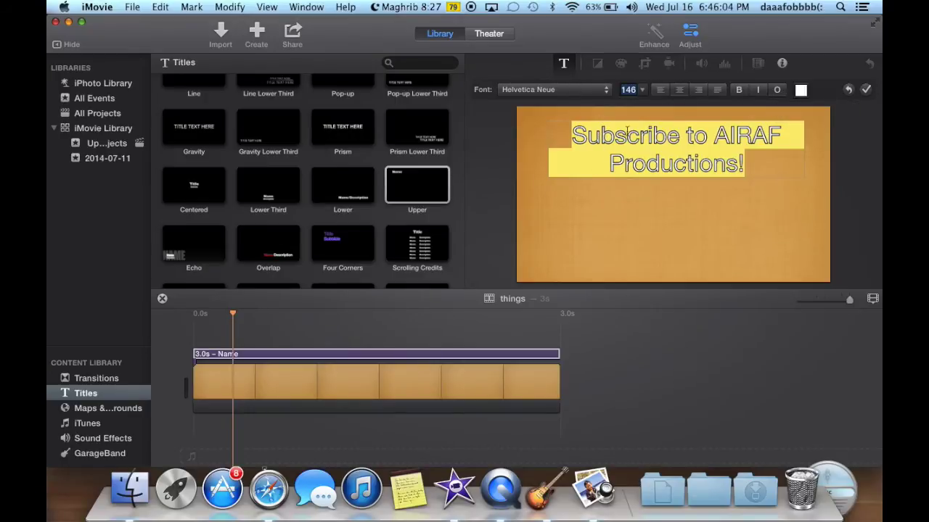
{"action": "left_click", "coordinate": [777, 91]}
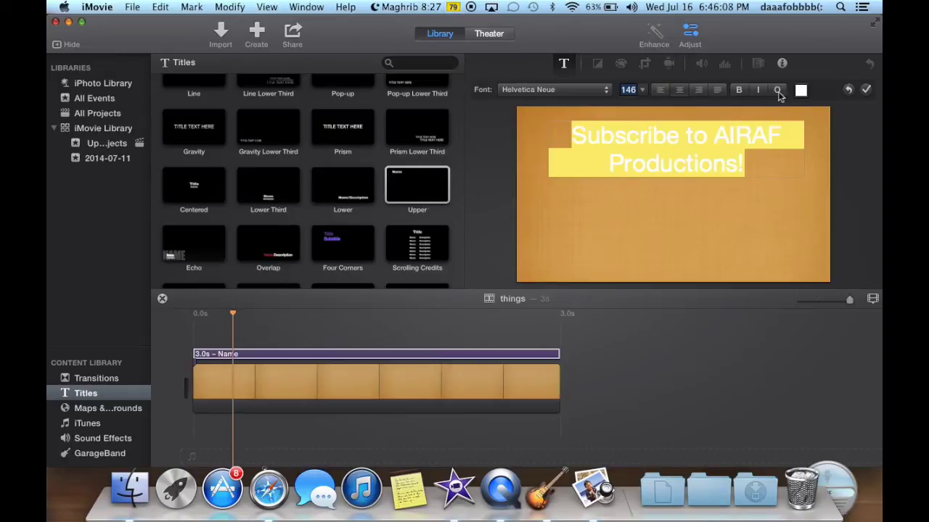
{"action": "left_click", "coordinate": [751, 166]}
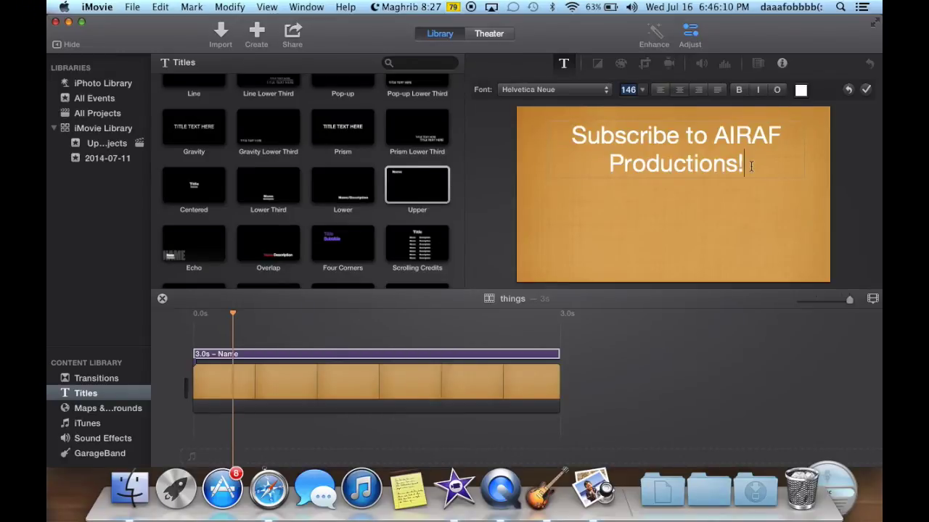
{"action": "left_click_drag", "start_coordinate": [751, 166], "coordinate": [591, 141]}
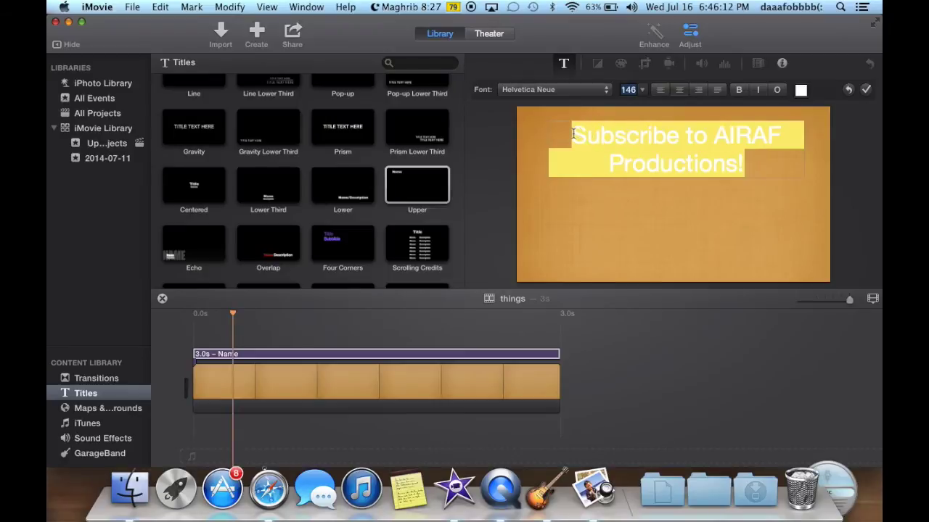
{"action": "left_click", "coordinate": [777, 89]}
{"action": "left_click_drag", "start_coordinate": [769, 161], "coordinate": [571, 139]}
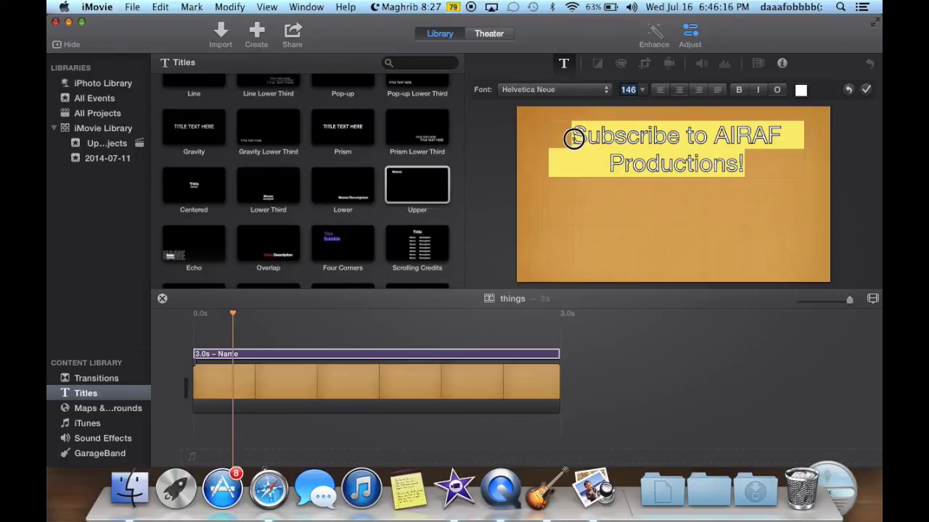
Step: Colour the title text Yellow from the Apple palette and close the Colors window
{"action": "left_click", "coordinate": [803, 92]}
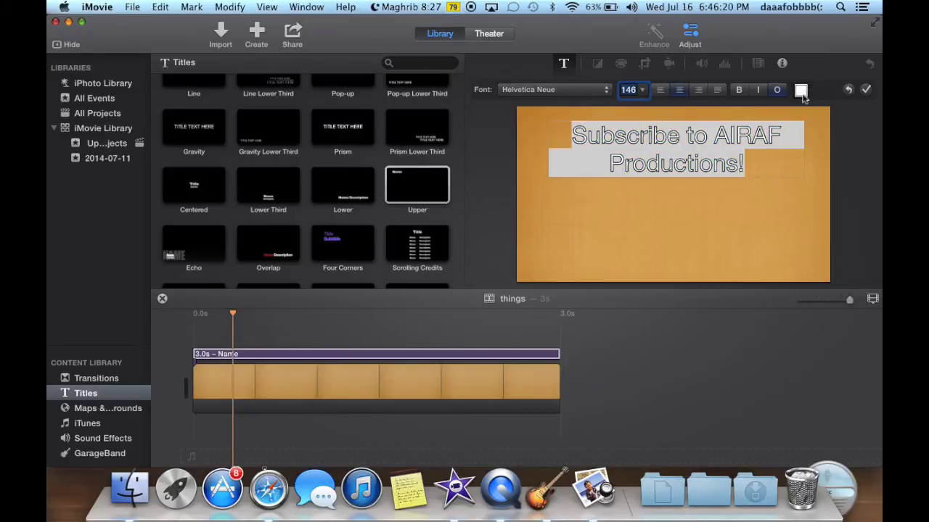
{"action": "left_click", "coordinate": [803, 91]}
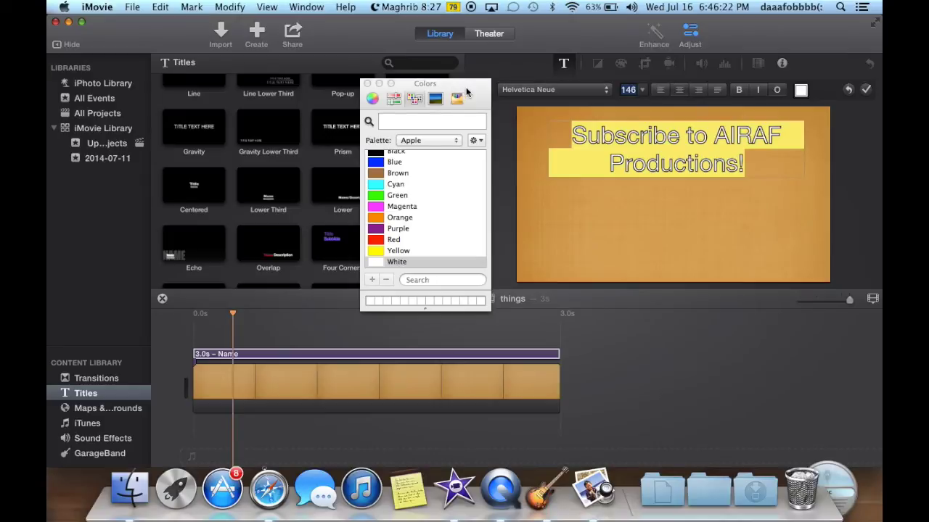
{"action": "left_click_drag", "start_coordinate": [465, 85], "coordinate": [494, 93]}
{"action": "scroll", "coordinate": [428, 229], "scroll_direction": "up", "scroll_amount": 1}
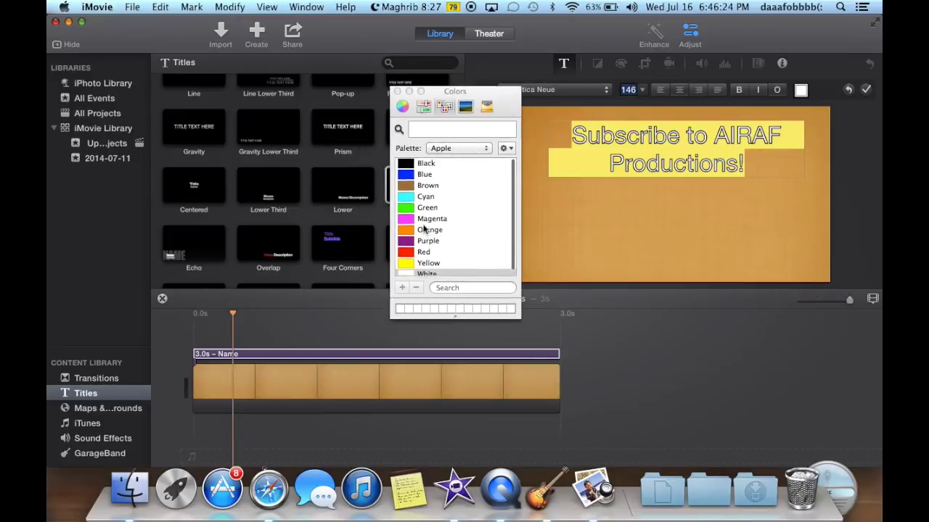
{"action": "left_click", "coordinate": [467, 148]}
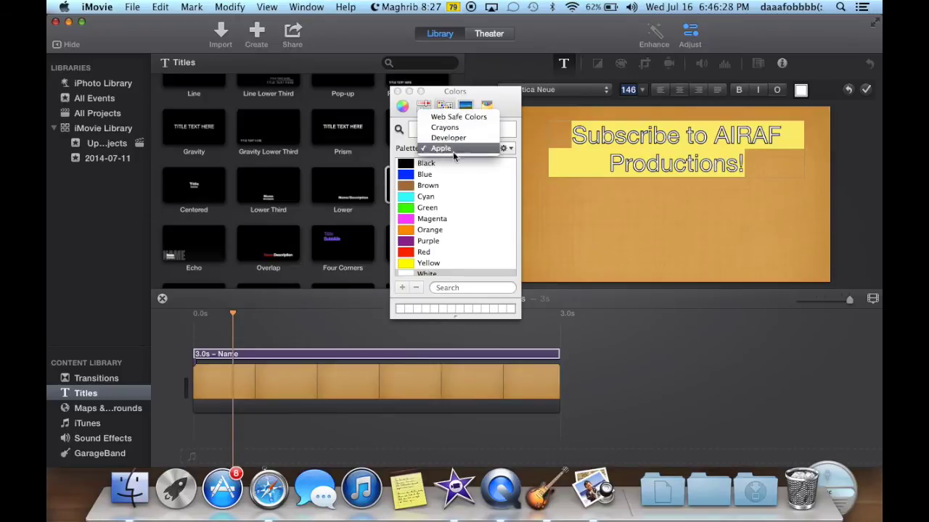
{"action": "left_click", "coordinate": [441, 148]}
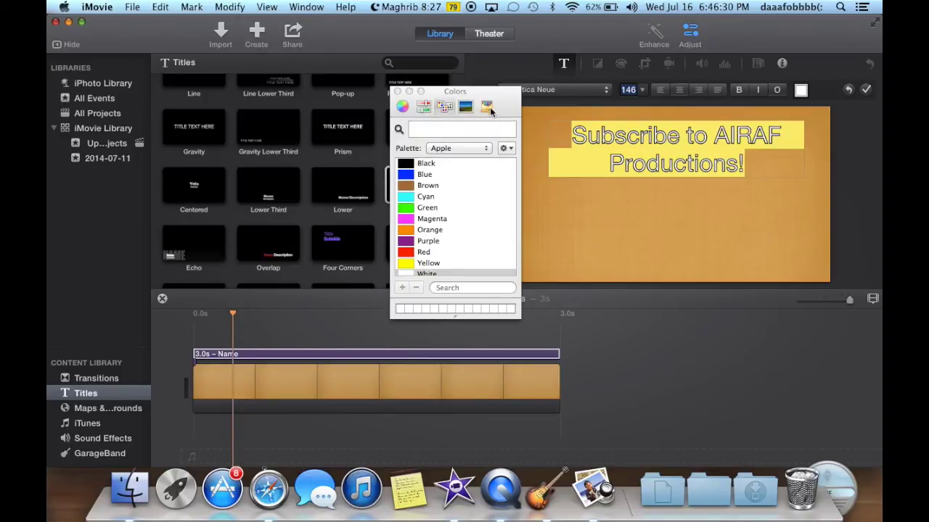
{"action": "scroll", "coordinate": [442, 207], "scroll_direction": "down", "scroll_amount": 2}
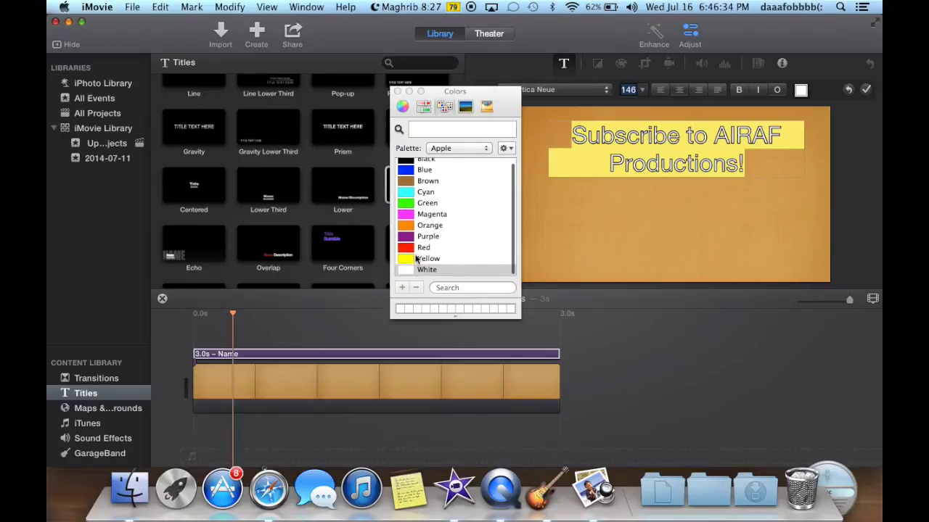
{"action": "left_click", "coordinate": [408, 260]}
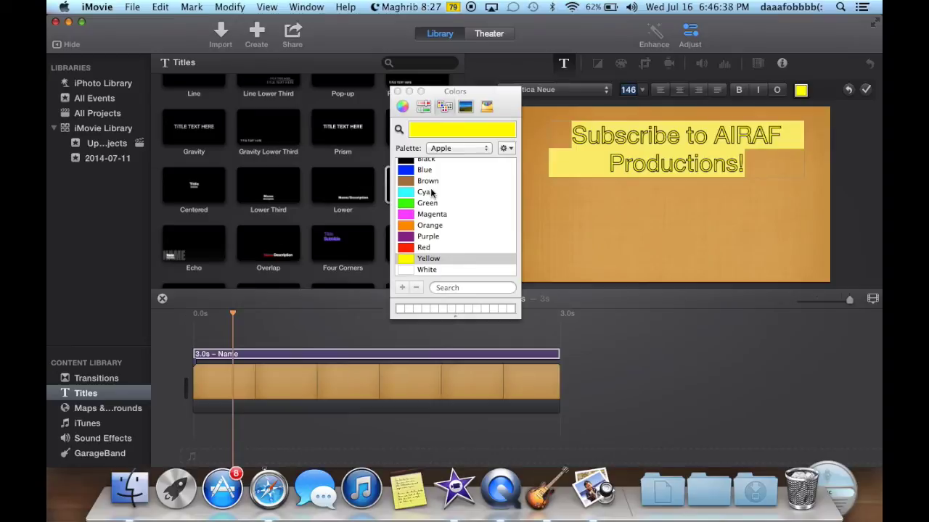
{"action": "left_click", "coordinate": [397, 92]}
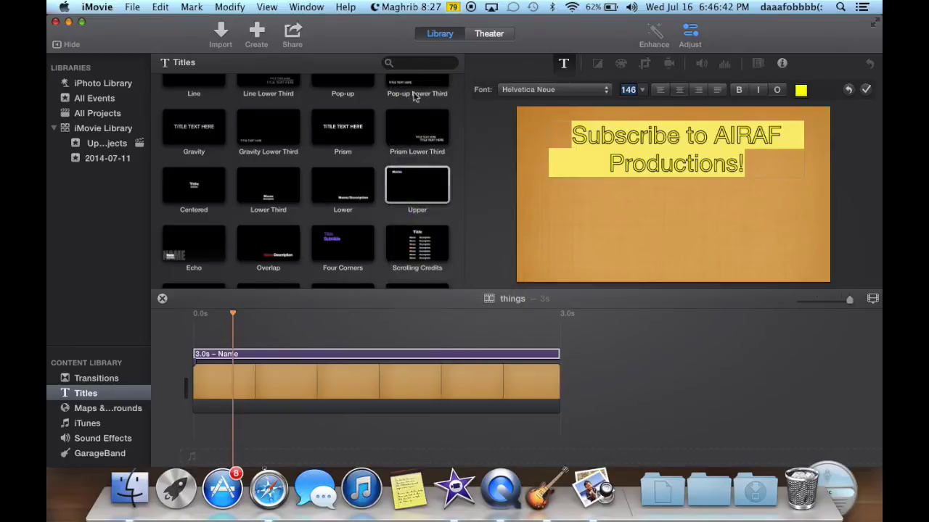
Step: Commit the title text, then select the title clip and the orange background clip
{"action": "left_click", "coordinate": [633, 209]}
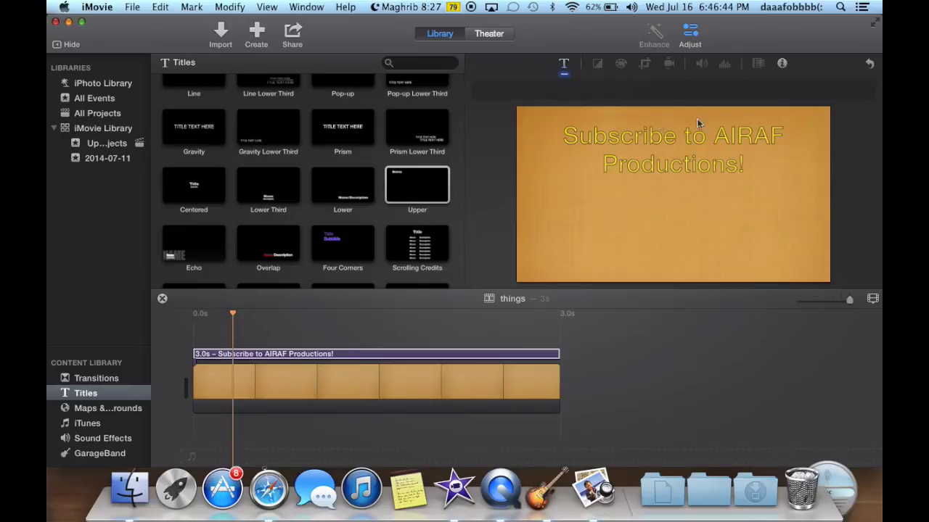
{"action": "left_click", "coordinate": [232, 355]}
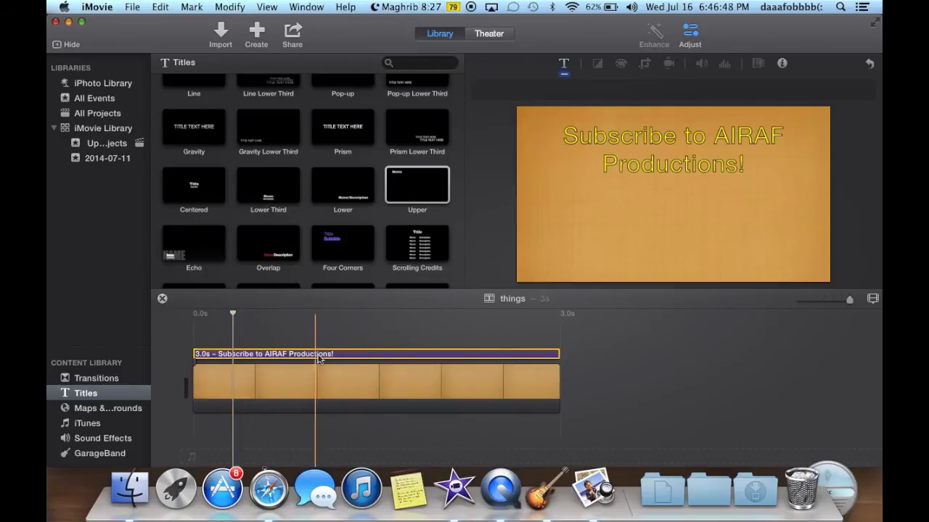
{"action": "left_click", "coordinate": [202, 383]}
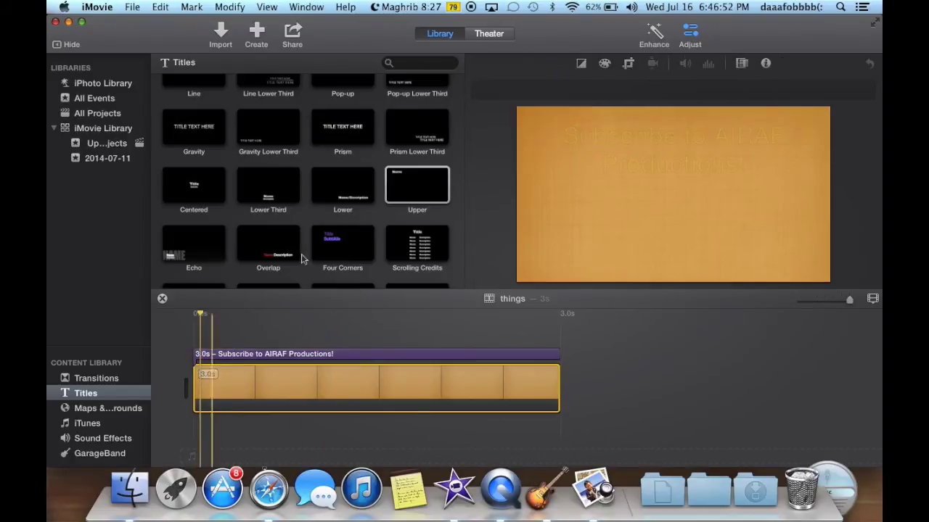
Step: Rewind the playhead to the project start and play the project through once
{"action": "left_click", "coordinate": [200, 316]}
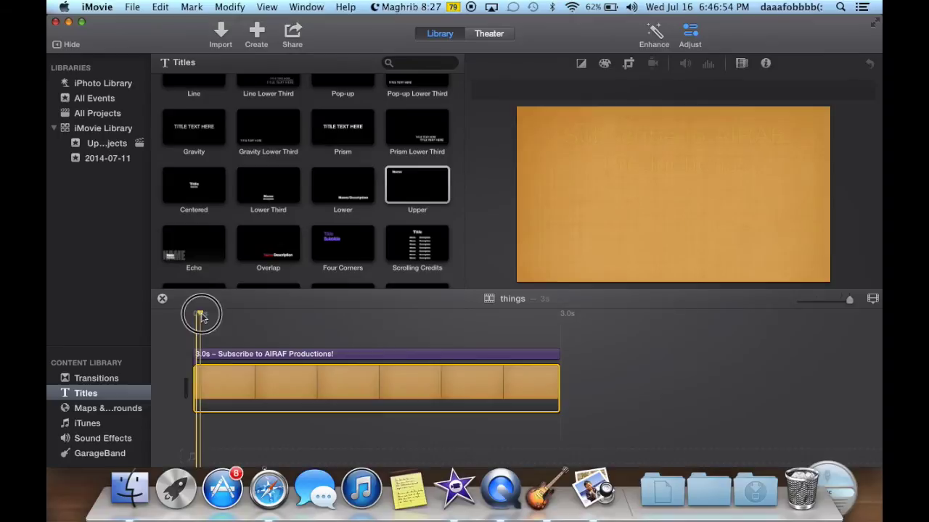
{"action": "left_click_drag", "start_coordinate": [202, 322], "coordinate": [192, 319]}
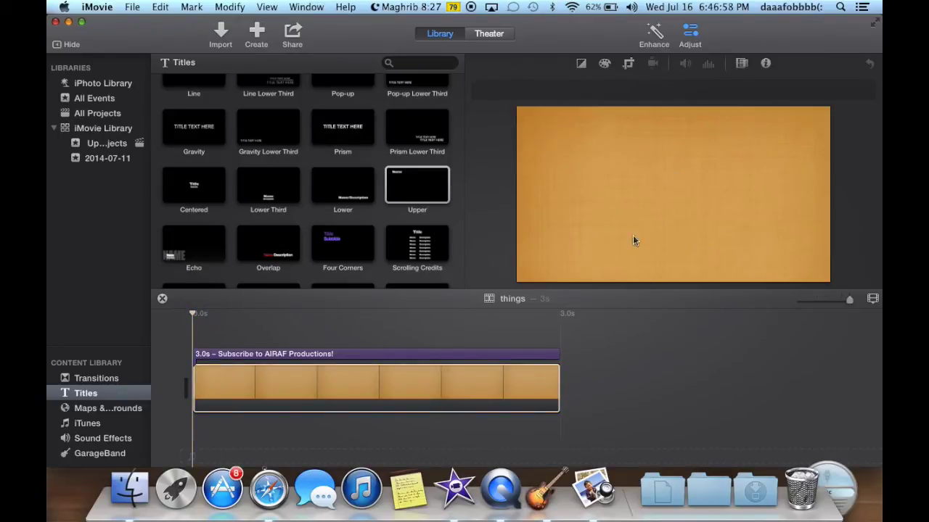
{"action": "left_click", "coordinate": [618, 188]}
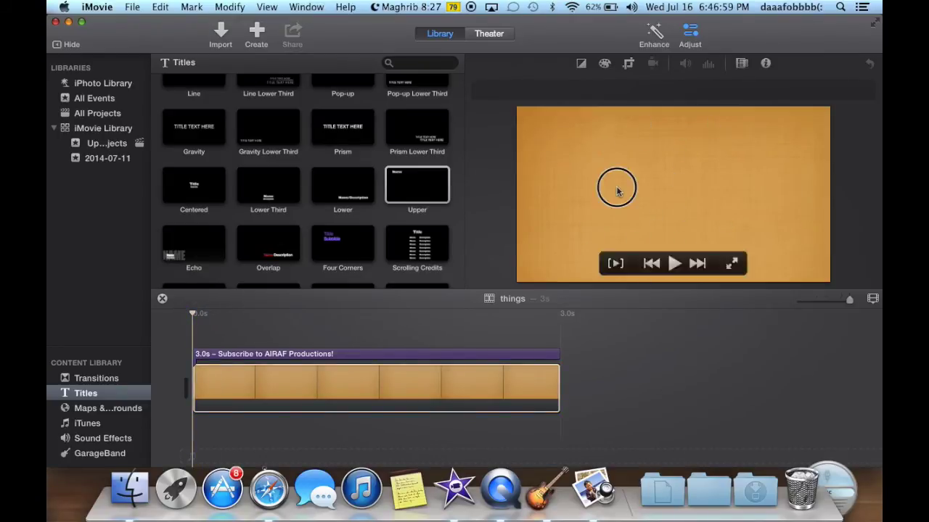
{"action": "left_click", "coordinate": [674, 264]}
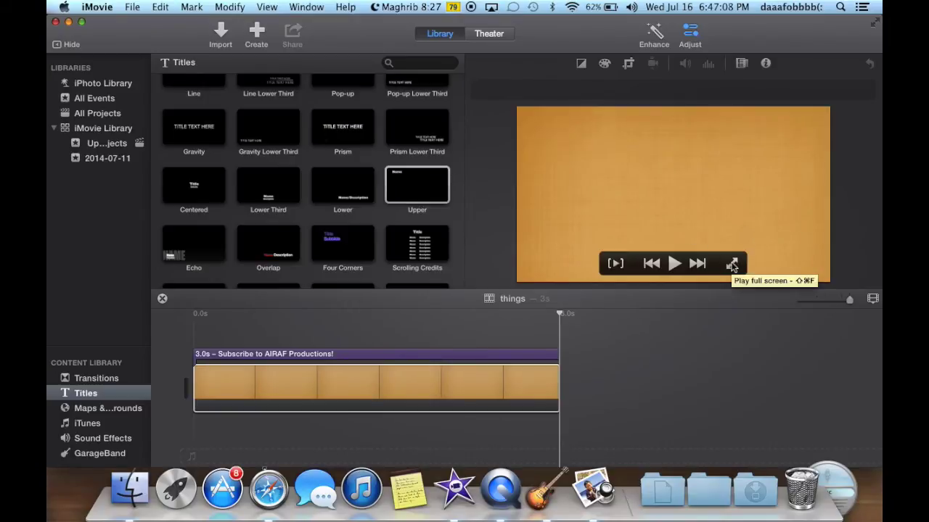
{"action": "left_click", "coordinate": [806, 224]}
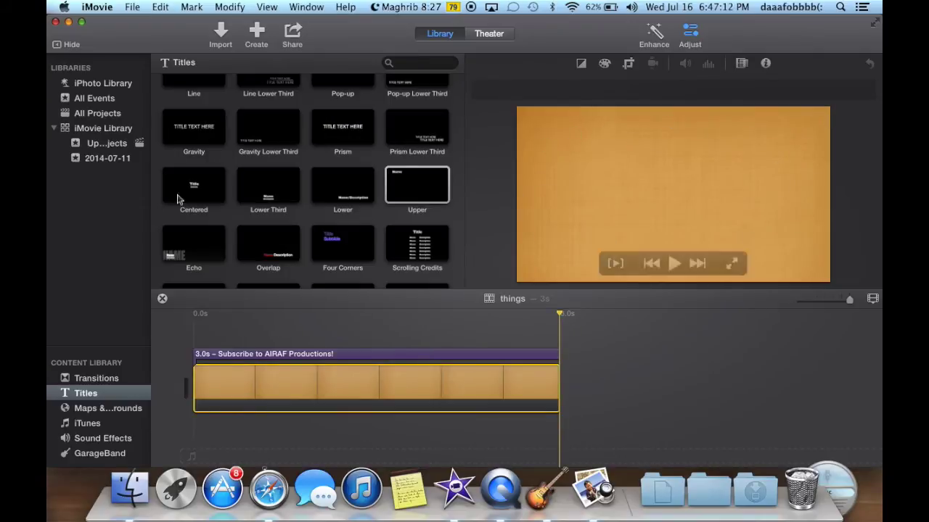
Step: Move the playhead back into the clip to show the title, then zoom the timeline out and slightly back in
{"action": "left_click", "coordinate": [649, 310]}
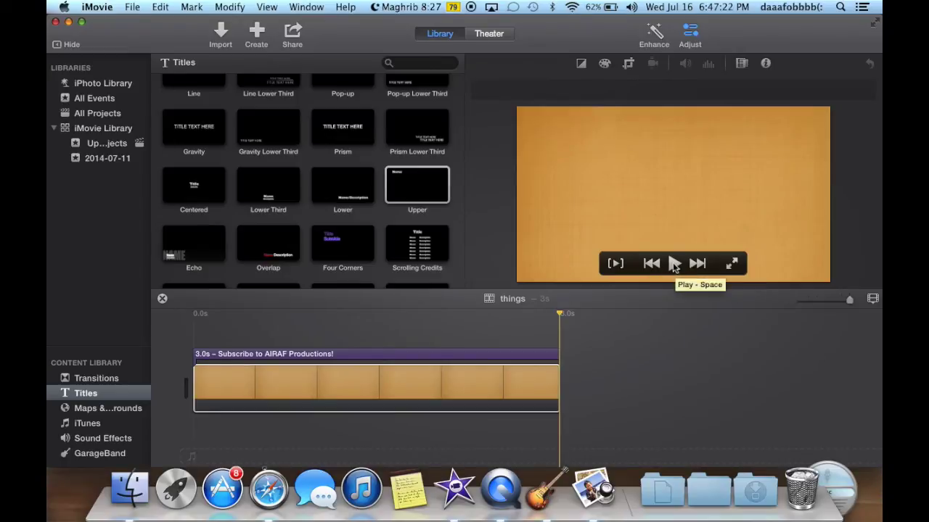
{"action": "mouse_move", "coordinate": [559, 315]}
{"action": "left_mouse_down"}
{"action": "mouse_move", "coordinate": [437, 321]}
{"action": "mouse_move", "coordinate": [558, 314]}
{"action": "left_mouse_up"}
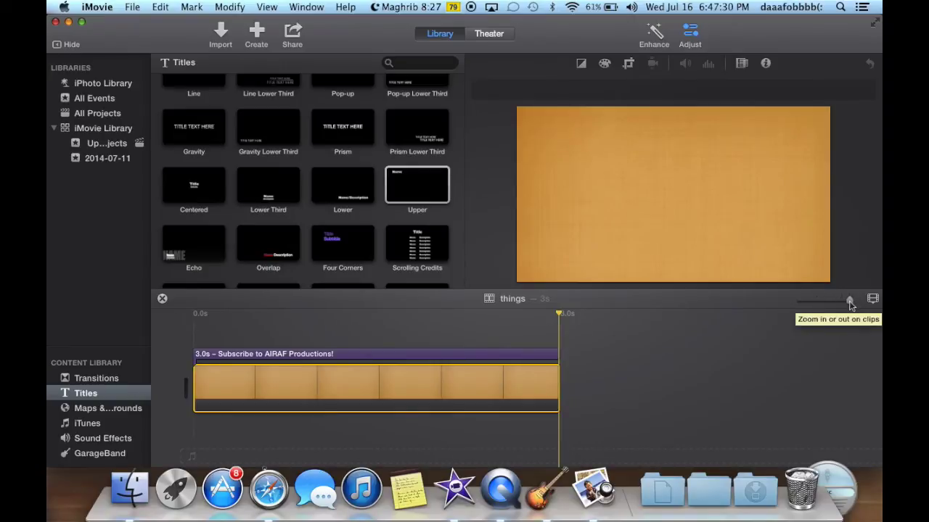
{"action": "left_click_drag", "start_coordinate": [850, 305], "coordinate": [801, 300]}
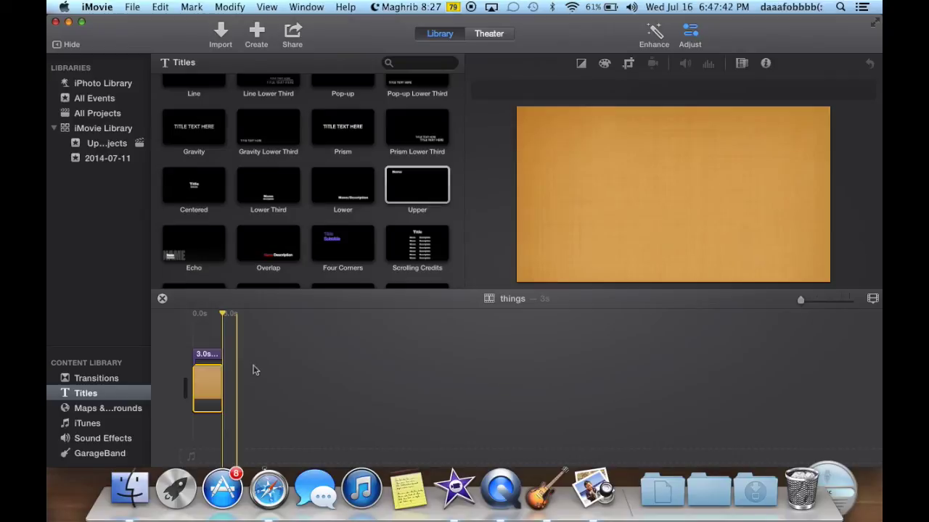
{"action": "left_click_drag", "start_coordinate": [802, 301], "coordinate": [842, 303]}
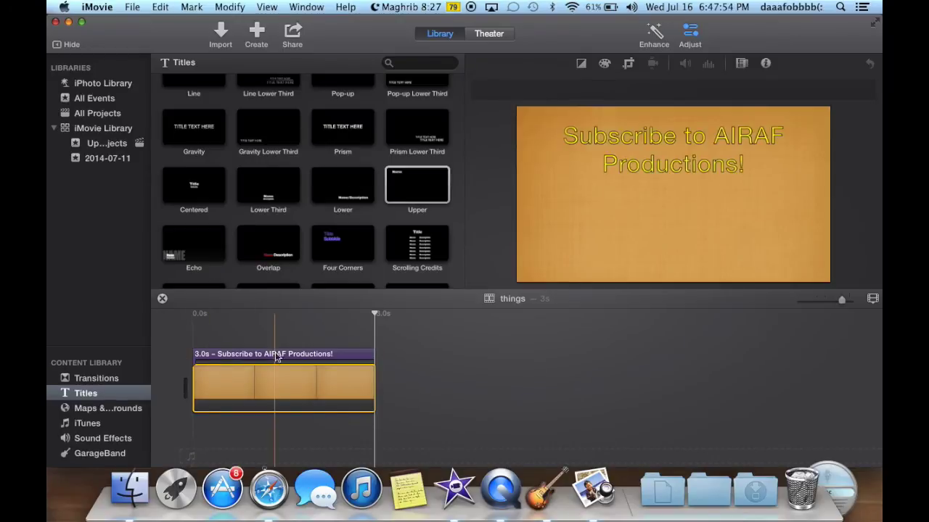
{"action": "scroll", "coordinate": [300, 150], "scroll_direction": "up", "scroll_amount": 5}
{"action": "scroll", "coordinate": [299, 149], "scroll_direction": "down", "scroll_amount": 15}
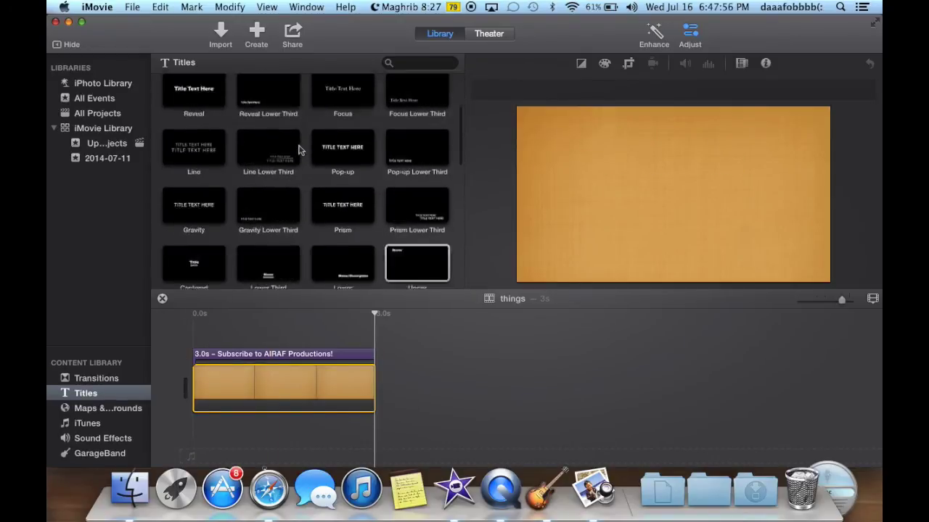
{"action": "scroll", "coordinate": [300, 150], "scroll_direction": "up", "scroll_amount": 10}
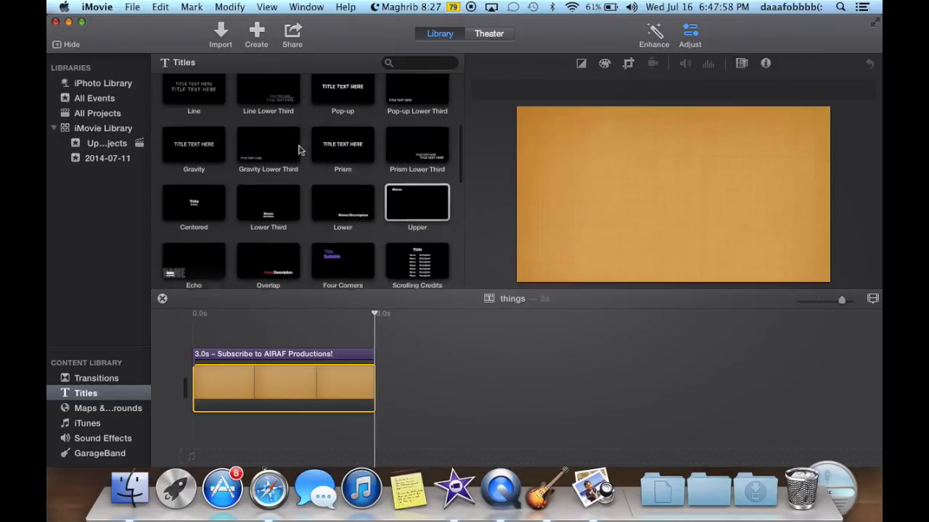
{"action": "scroll", "coordinate": [300, 150], "scroll_direction": "down", "scroll_amount": 10}
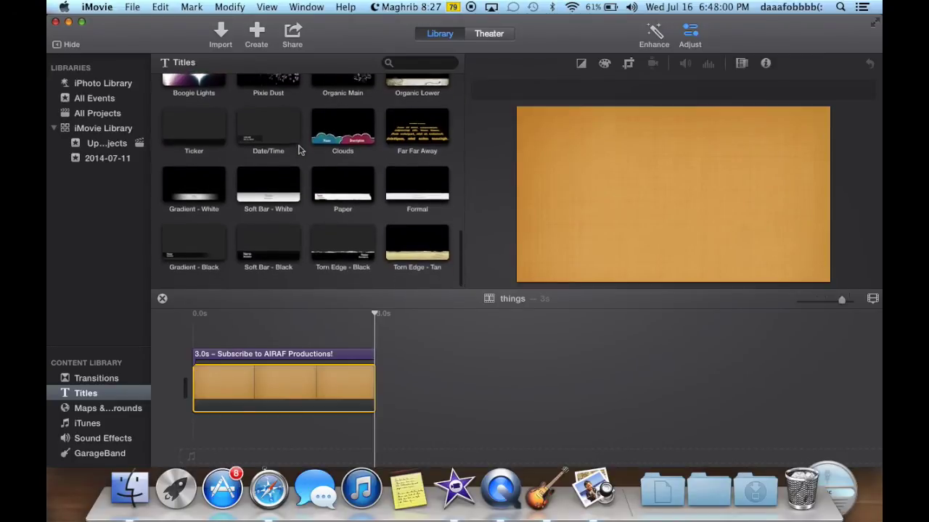
{"action": "scroll", "coordinate": [336, 165], "scroll_direction": "up", "scroll_amount": 10}
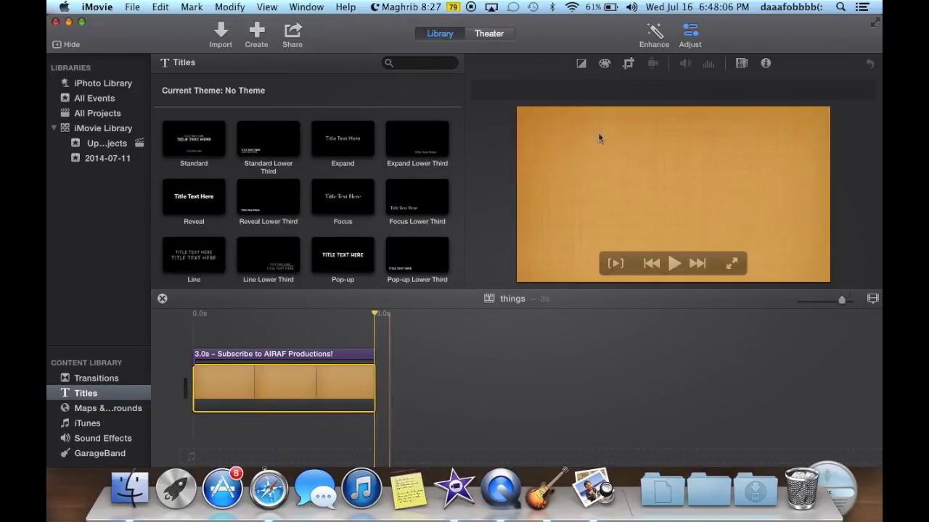
{"action": "left_click", "coordinate": [582, 63]}
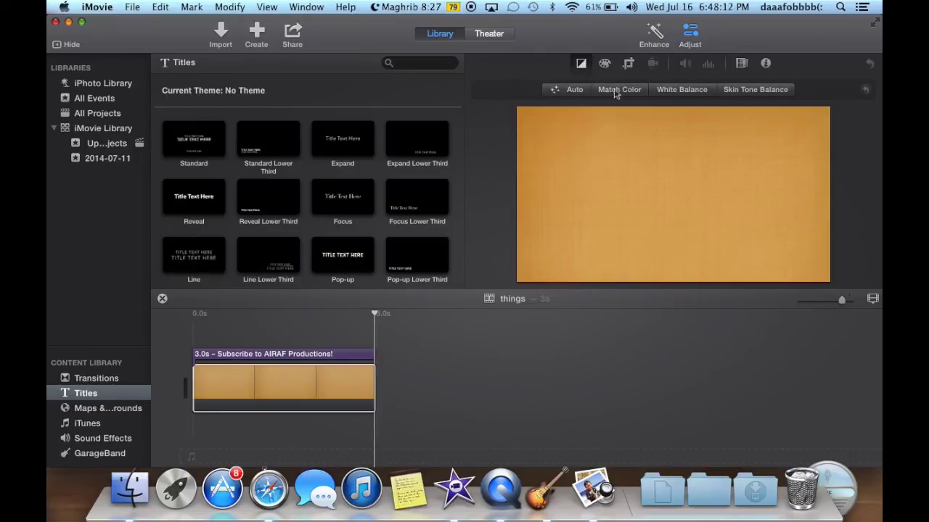
Step: Experiment with the background clip's exposure, saturation and temperature sliders in Color Correction
{"action": "left_click", "coordinate": [603, 64]}
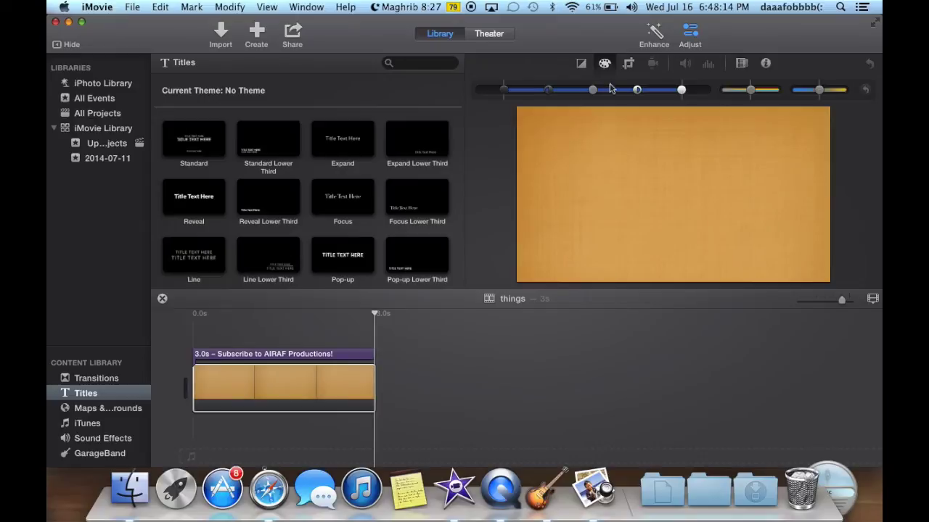
{"action": "mouse_move", "coordinate": [685, 95]}
{"action": "left_mouse_down"}
{"action": "mouse_move", "coordinate": [595, 96]}
{"action": "mouse_move", "coordinate": [682, 92]}
{"action": "left_mouse_up"}
{"action": "mouse_move", "coordinate": [753, 94]}
{"action": "left_mouse_down"}
{"action": "mouse_move", "coordinate": [771, 95]}
{"action": "mouse_move", "coordinate": [737, 95]}
{"action": "mouse_move", "coordinate": [750, 94]}
{"action": "left_mouse_up"}
{"action": "mouse_move", "coordinate": [818, 92]}
{"action": "left_mouse_down"}
{"action": "mouse_move", "coordinate": [830, 90]}
{"action": "mouse_move", "coordinate": [805, 91]}
{"action": "mouse_move", "coordinate": [821, 92]}
{"action": "left_mouse_up"}
Step: Try the Crop and Ken Burns framing styles on the orange clip, ending on Fit
{"action": "left_click", "coordinate": [628, 64]}
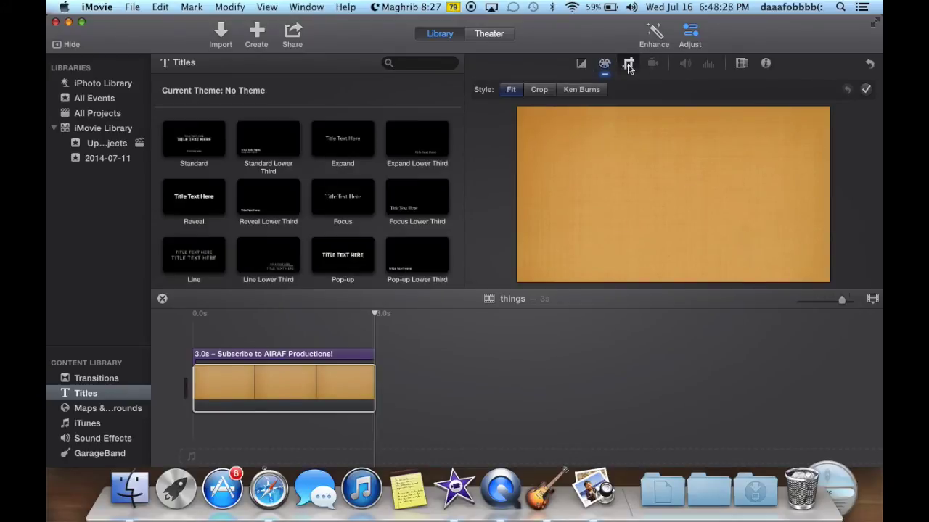
{"action": "left_click", "coordinate": [513, 92]}
{"action": "left_click", "coordinate": [540, 90]}
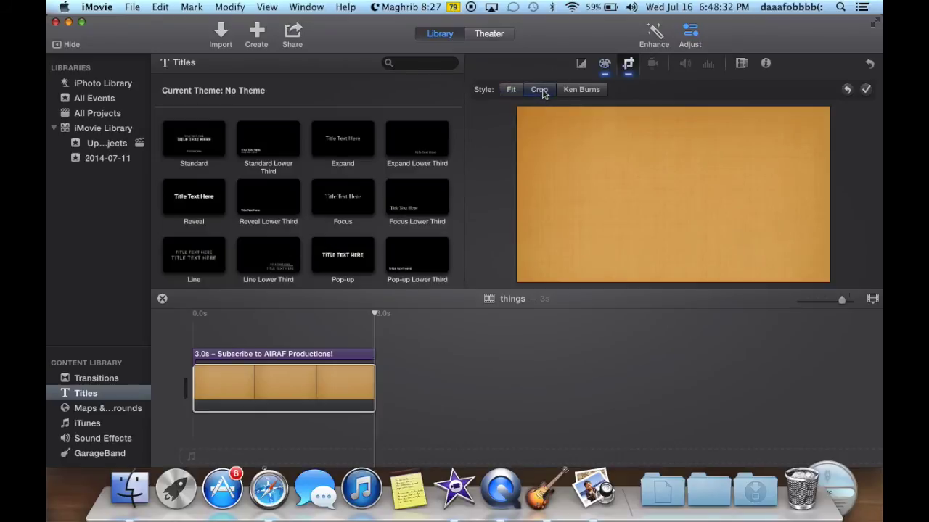
{"action": "left_click", "coordinate": [578, 90]}
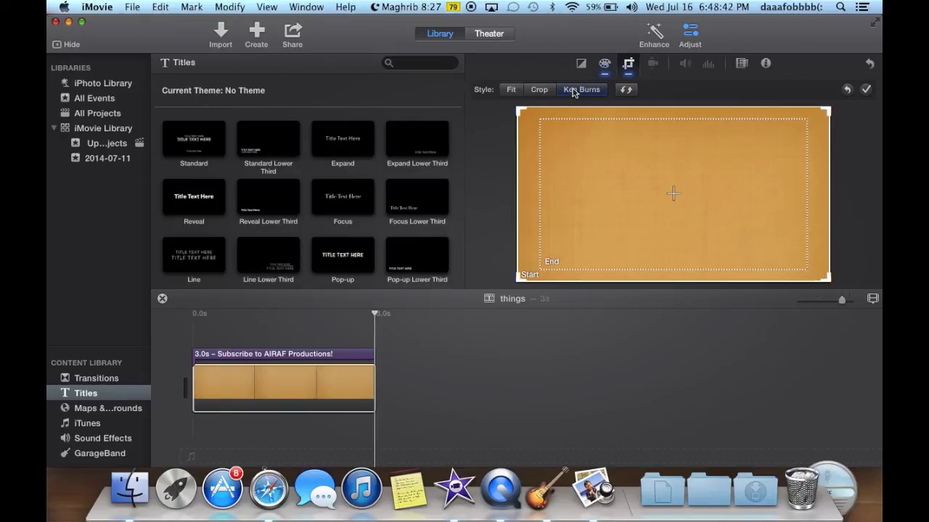
{"action": "left_click", "coordinate": [512, 91]}
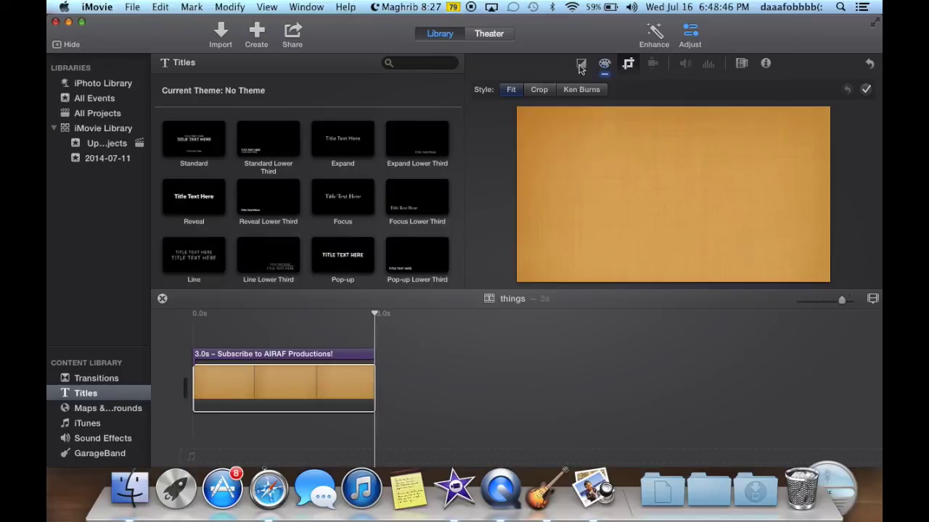
Step: Apply the Hard Light video effect to the Silk-Orange background clip
{"action": "left_click", "coordinate": [742, 64]}
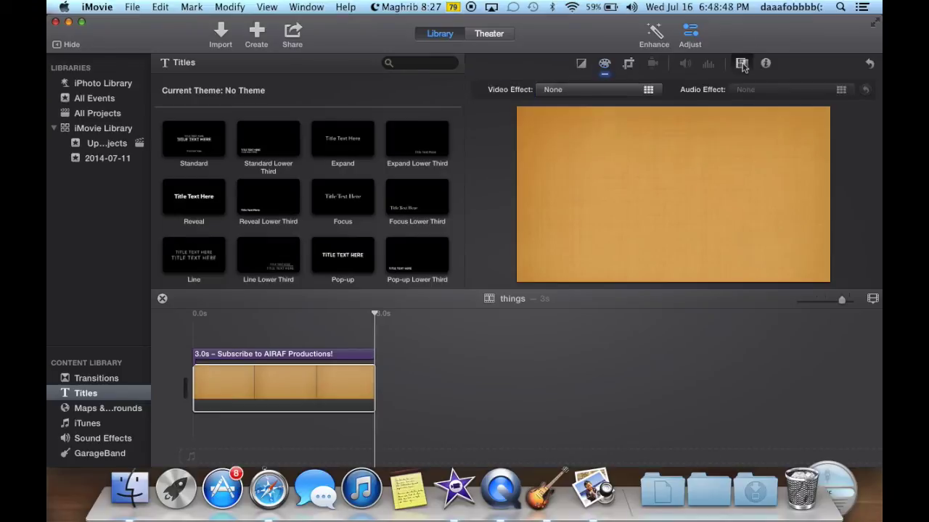
{"action": "left_click", "coordinate": [569, 90]}
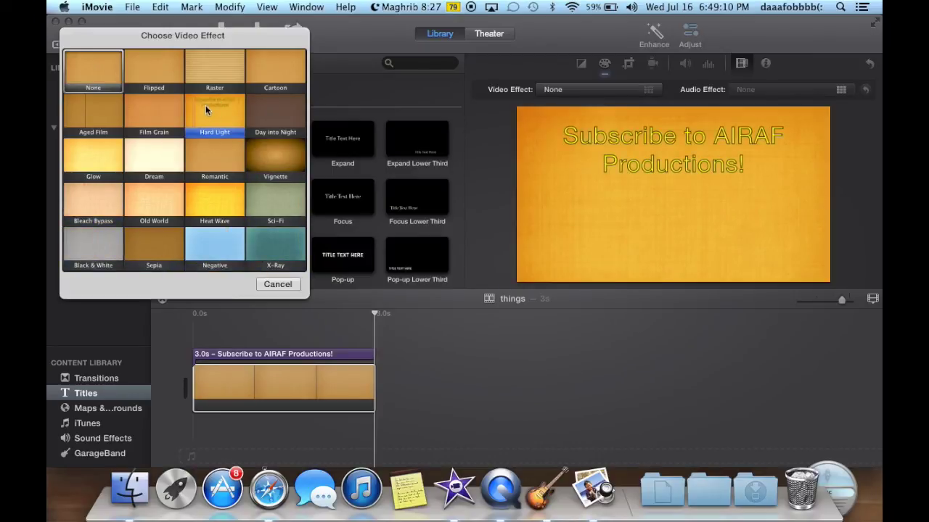
{"action": "left_click", "coordinate": [205, 110]}
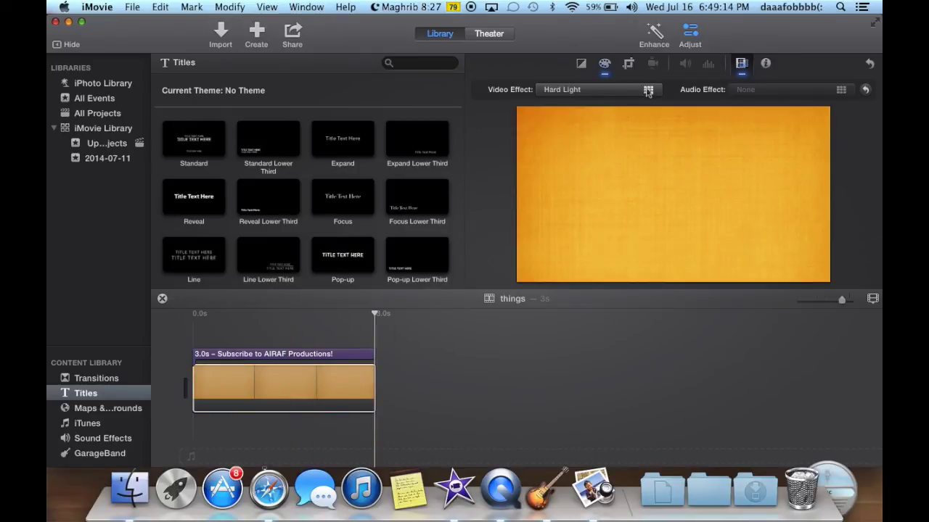
Step: Jump back to the start, scrub to about one second, then play the project from the beginning
{"action": "mouse_move", "coordinate": [608, 257]}
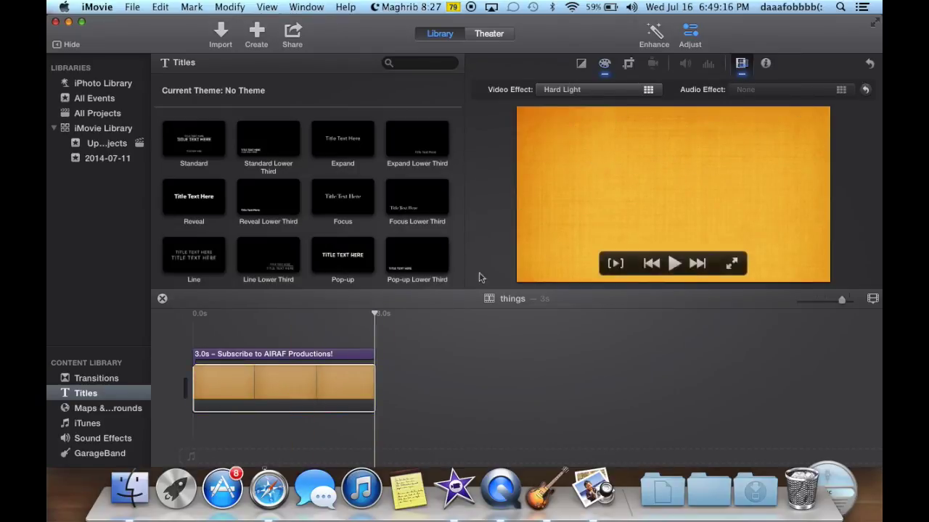
{"action": "left_click", "coordinate": [650, 262]}
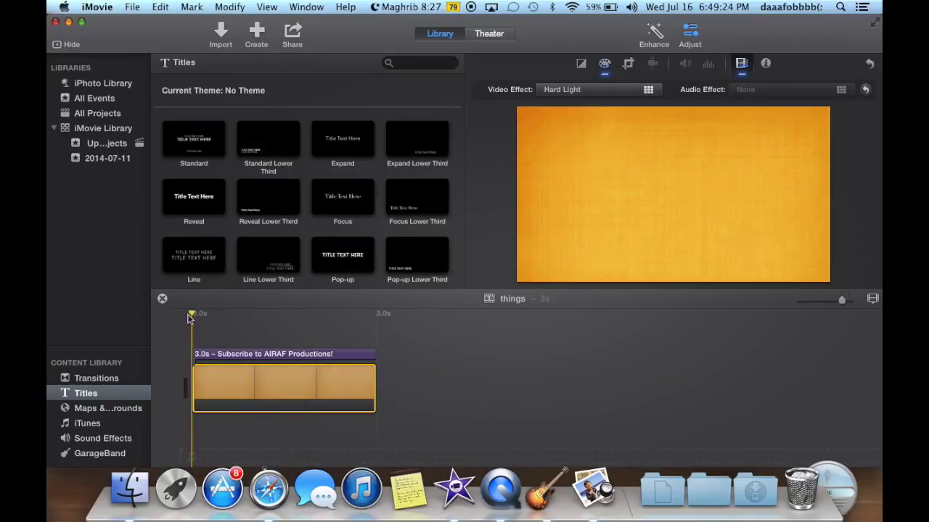
{"action": "mouse_move", "coordinate": [193, 313]}
{"action": "left_mouse_down"}
{"action": "mouse_move", "coordinate": [257, 322]}
{"action": "mouse_move", "coordinate": [193, 313]}
{"action": "left_mouse_up"}
{"action": "left_click", "coordinate": [674, 264]}
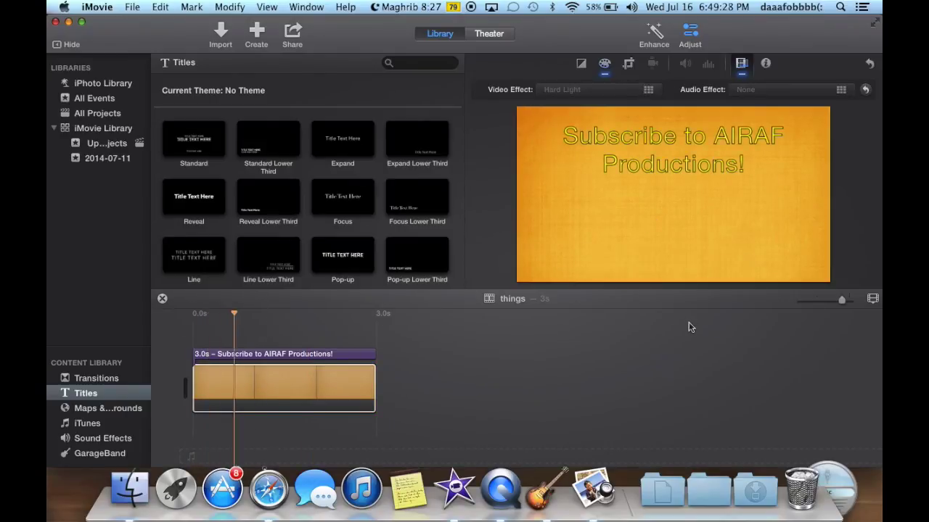